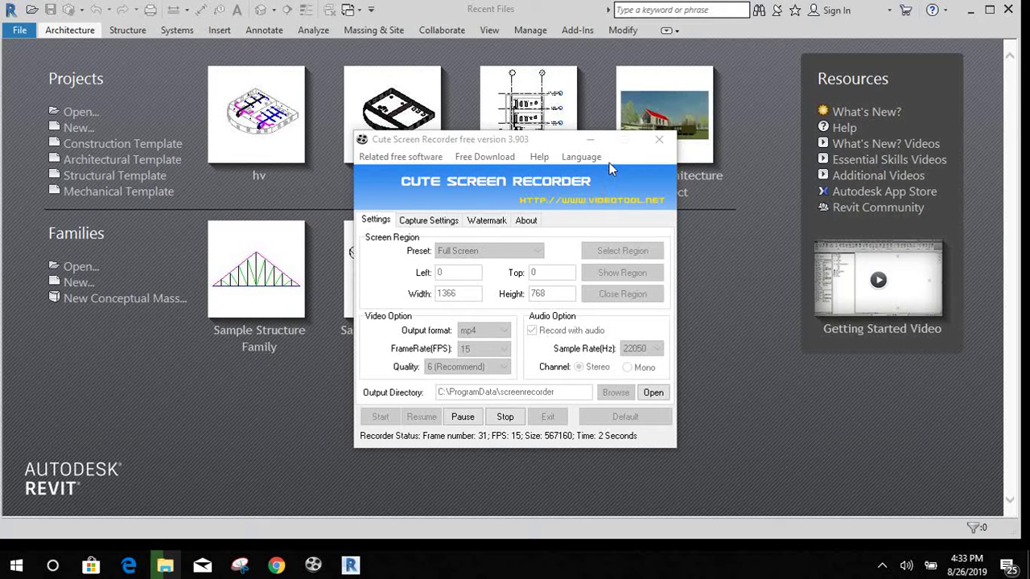
Create Project1 from the Architectural Template and open its empty Level 1 floor plan
click(592, 140)
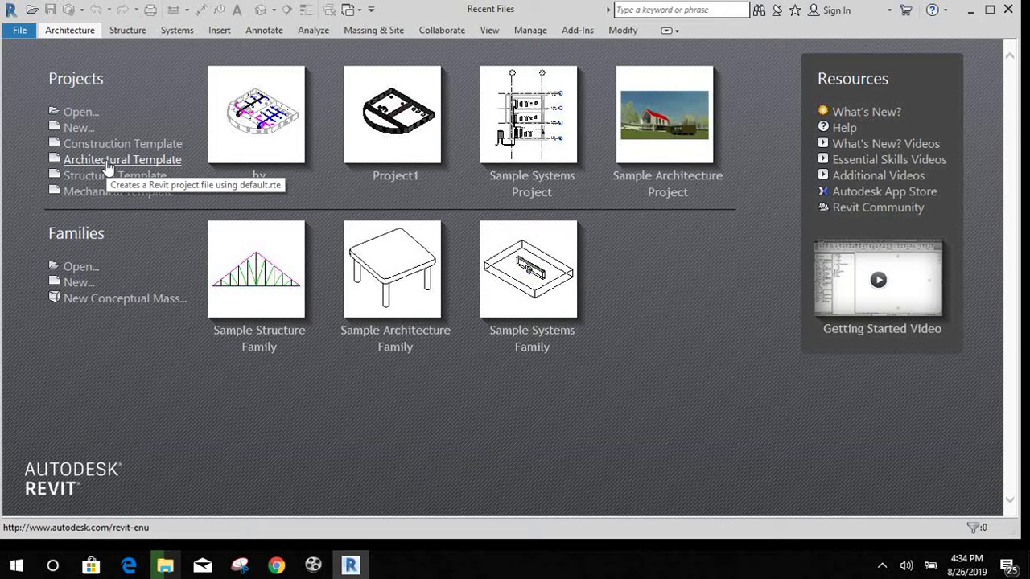
click(106, 161)
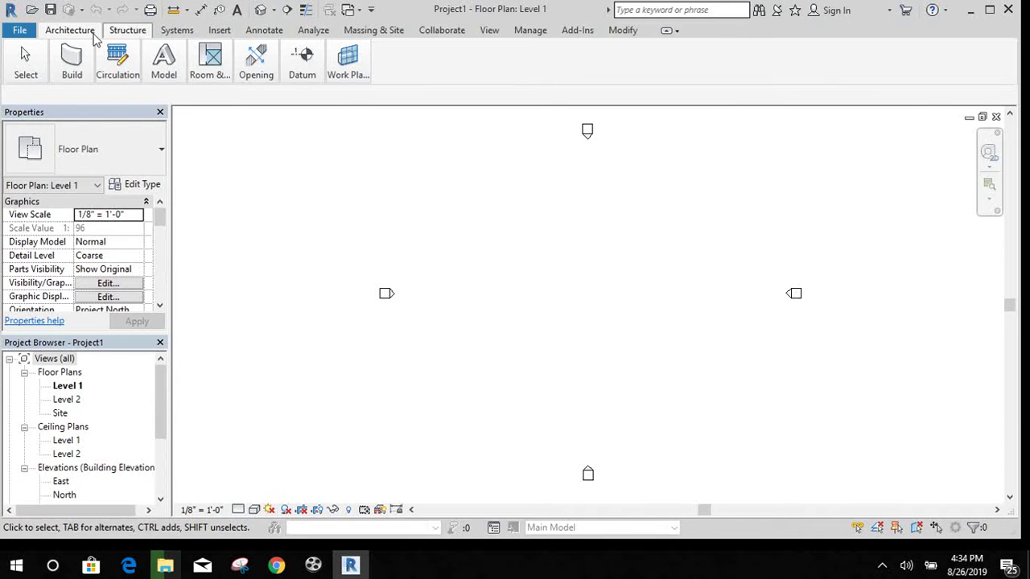
click(26, 72)
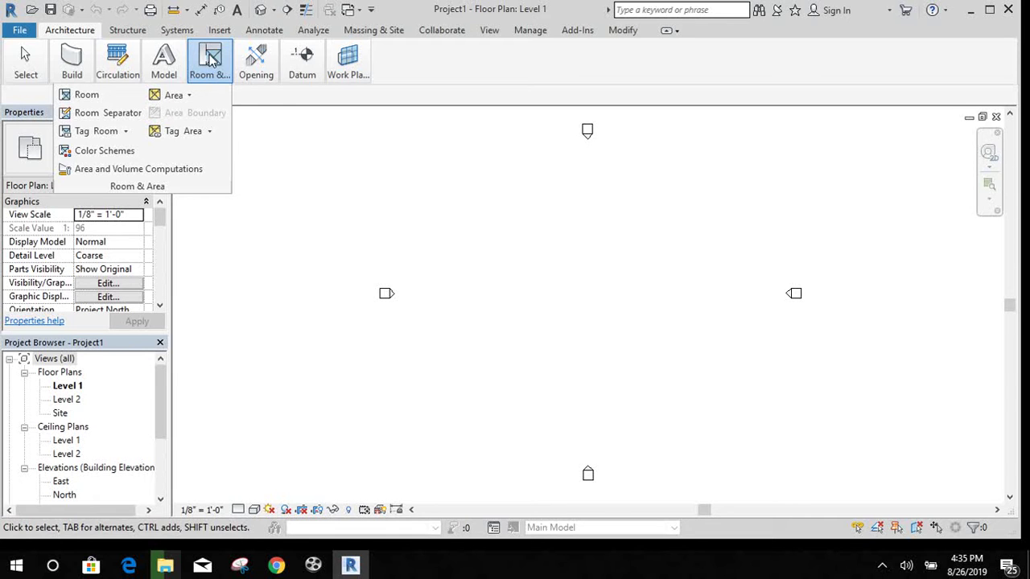
mouse_move(256, 62)
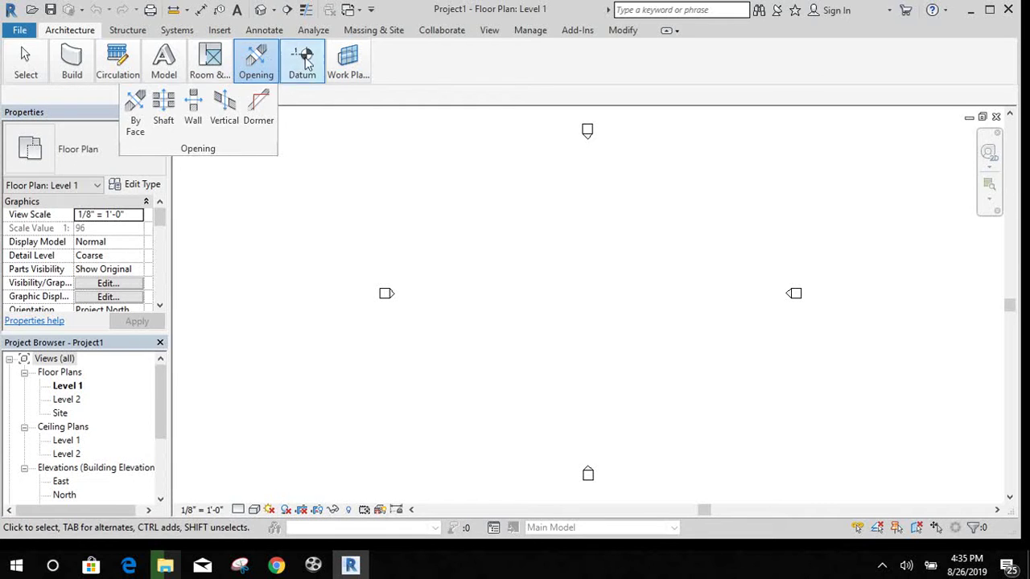
scroll(226, 397, down, 1)
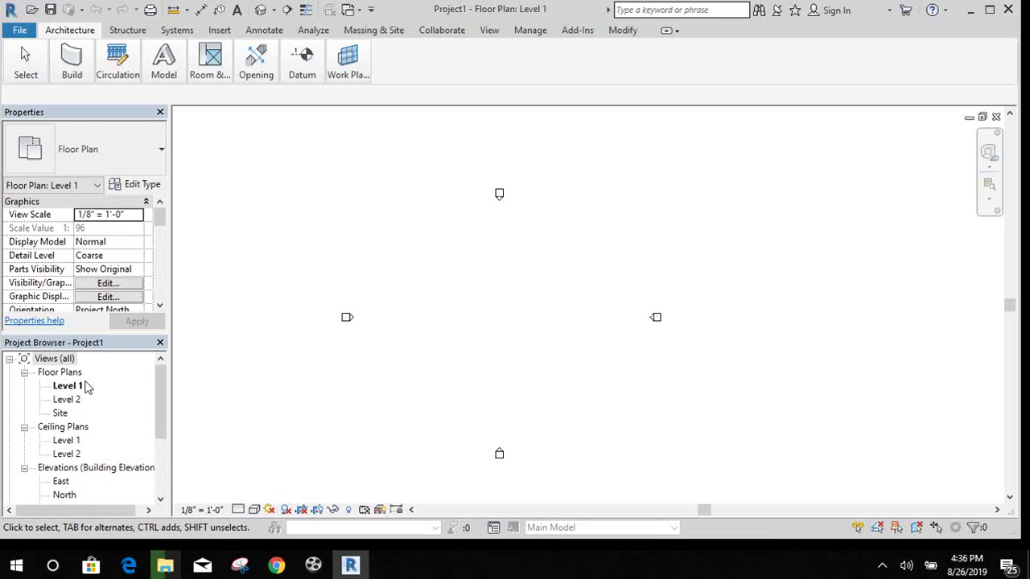
click(161, 384)
mouse_move(161, 384)
mouse_down()
mouse_move(159, 395)
mouse_move(155, 378)
mouse_up()
click(68, 359)
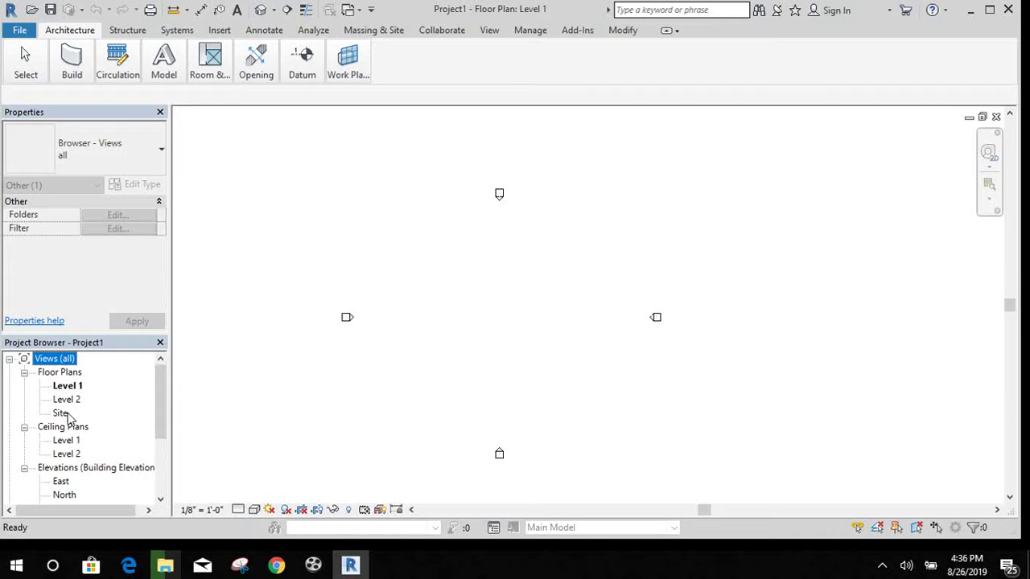
drag(161, 395, 157, 412)
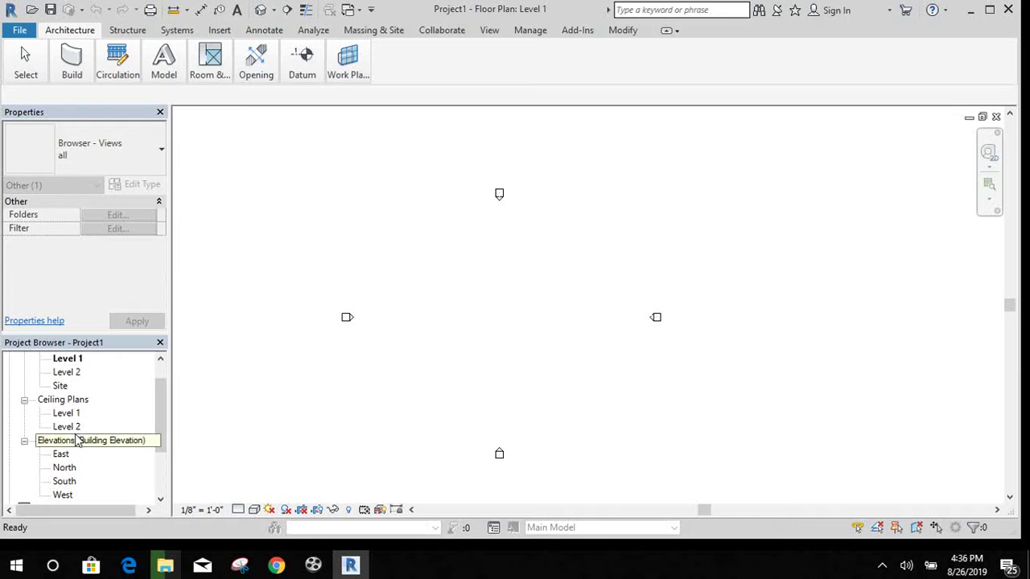
scroll(78, 451, down, 1)
drag(161, 435, 161, 456)
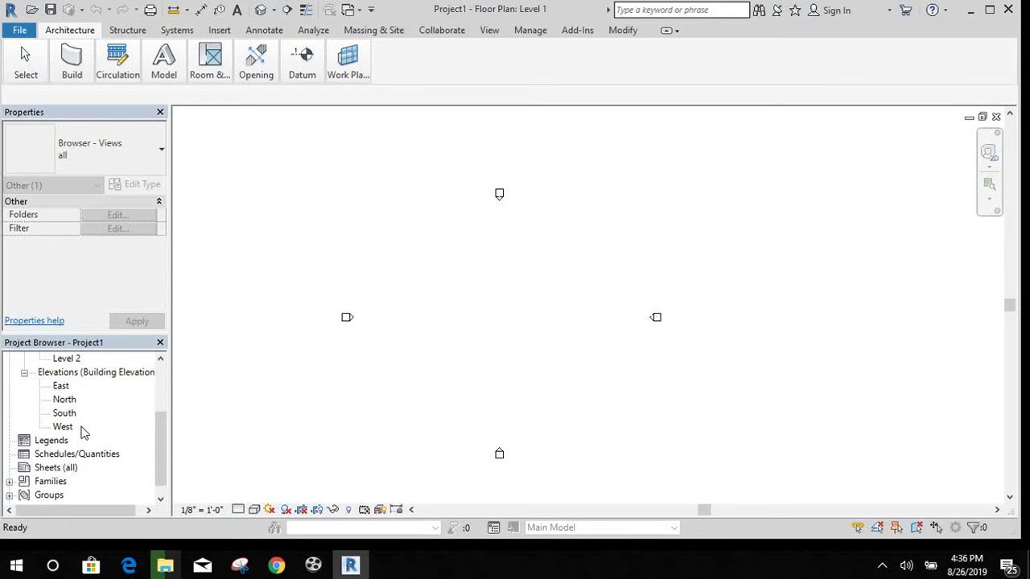
scroll(306, 226, up, 1)
scroll(306, 225, up, 1)
scroll(305, 225, down, 2)
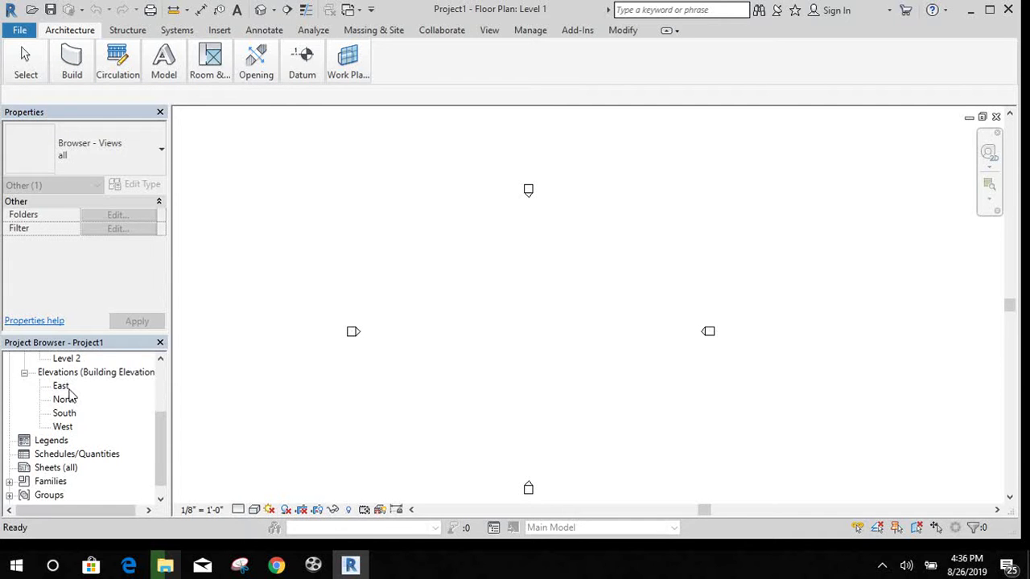
scroll(68, 394, up, 1)
scroll(68, 394, up, 1)
scroll(67, 393, up, 1)
scroll(67, 392, down, 1)
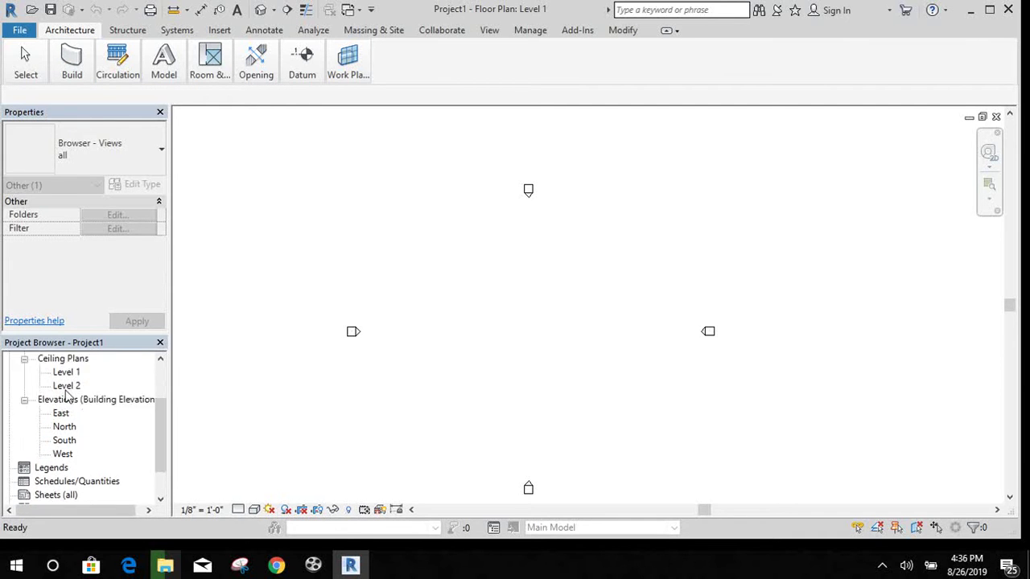
scroll(68, 394, down, 1)
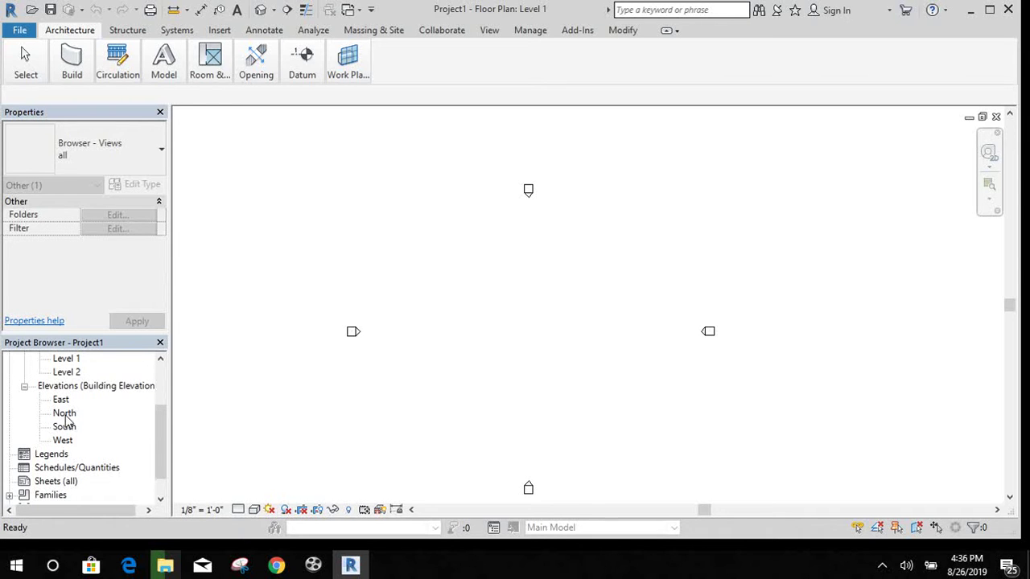
Open the North elevation, then the South elevation showing Level 1 (0'-0") and Level 2 (10'-0")
double_click(66, 414)
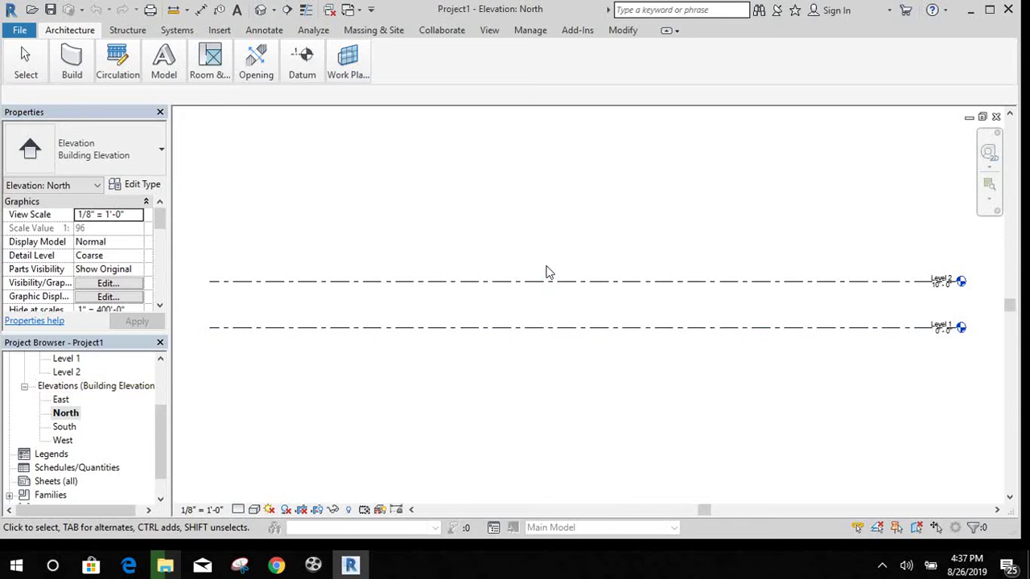
scroll(545, 272, down, 1)
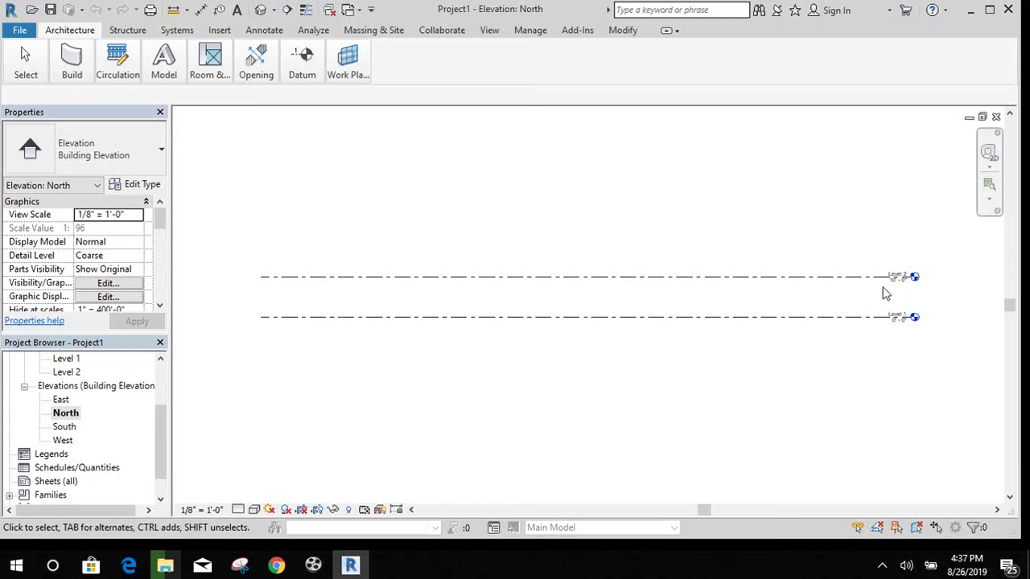
scroll(885, 289, up, 1)
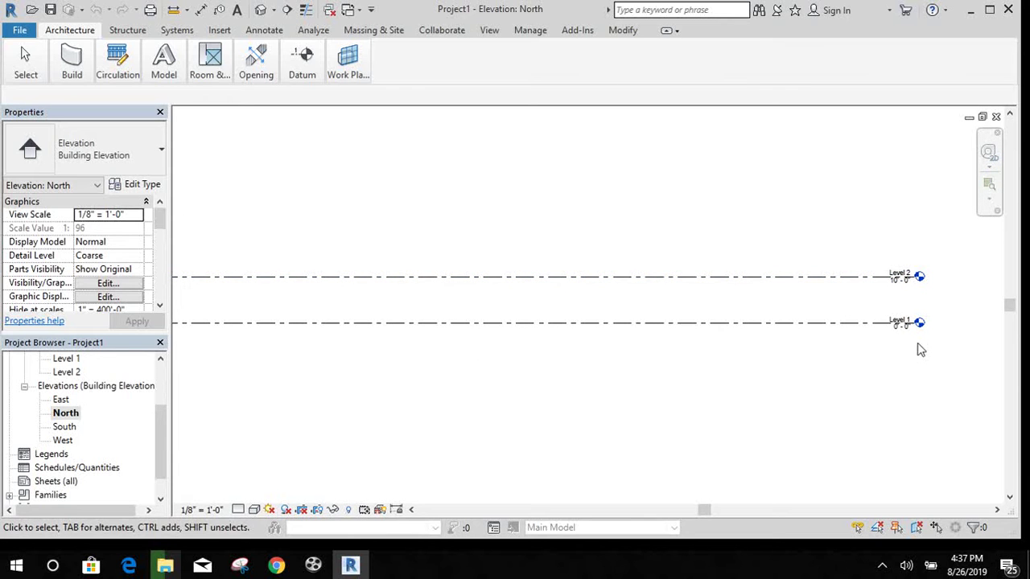
scroll(892, 318, up, 1)
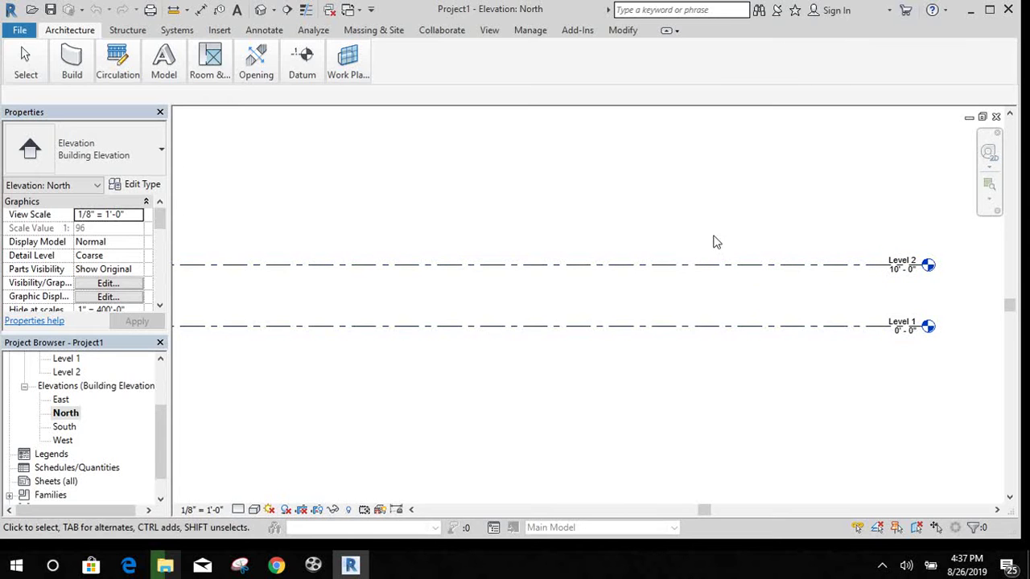
scroll(720, 233, down, 1)
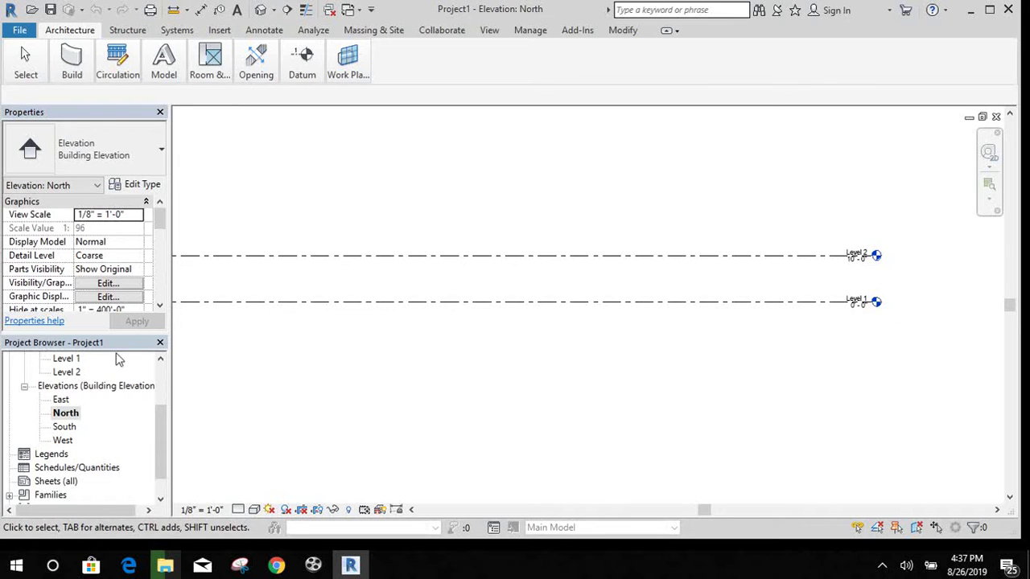
double_click(64, 427)
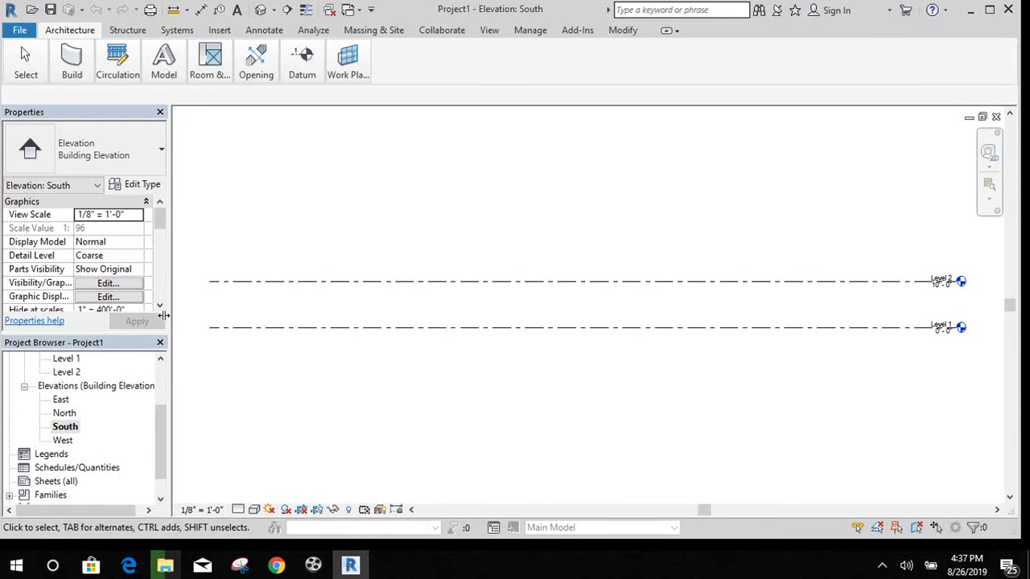
Change the Level 2 elevation value from 10'-0" to 11'-0"
scroll(986, 276, up, 2)
scroll(888, 317, up, 1)
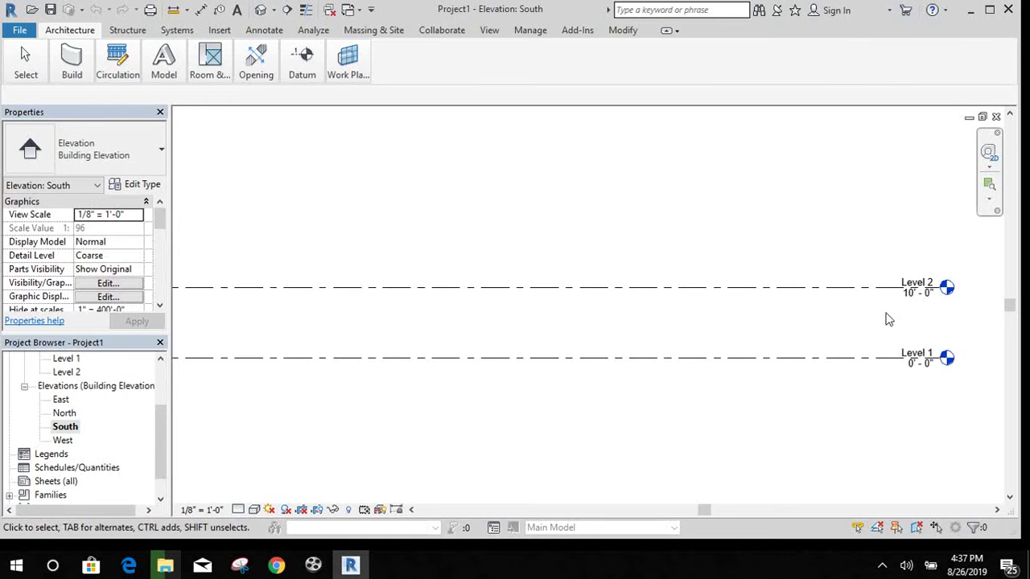
scroll(921, 293, up, 2)
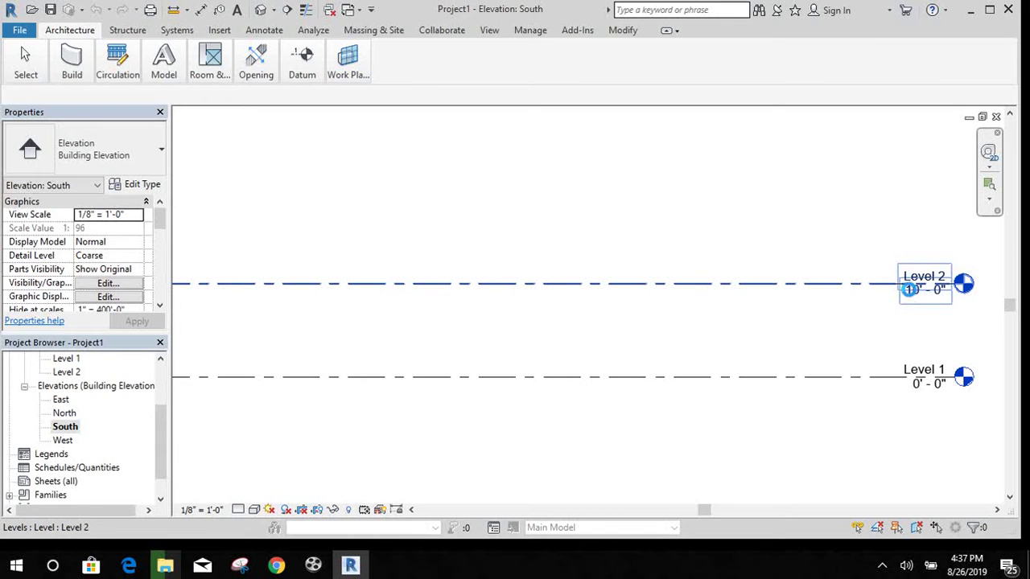
click(912, 297)
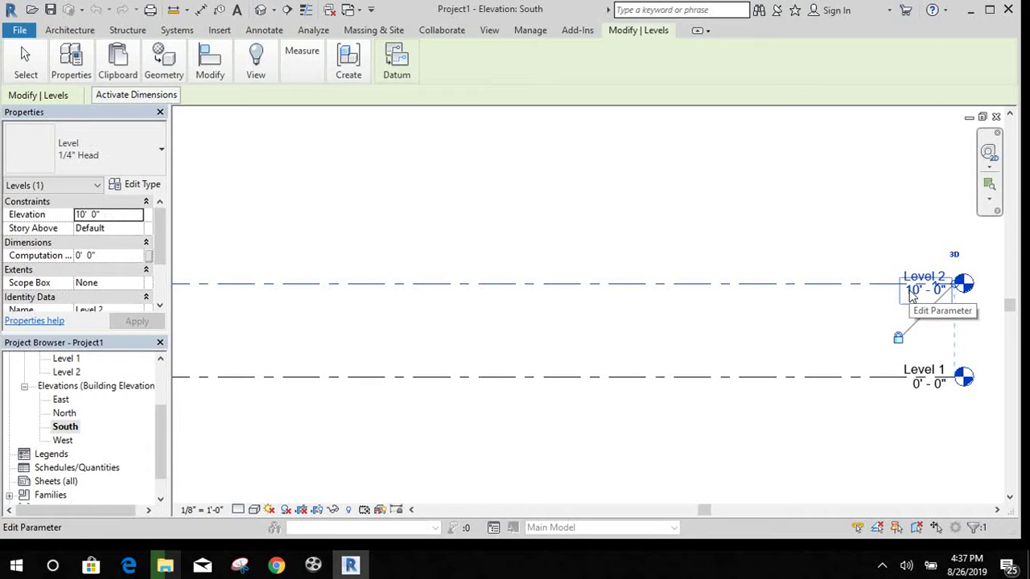
click(923, 292)
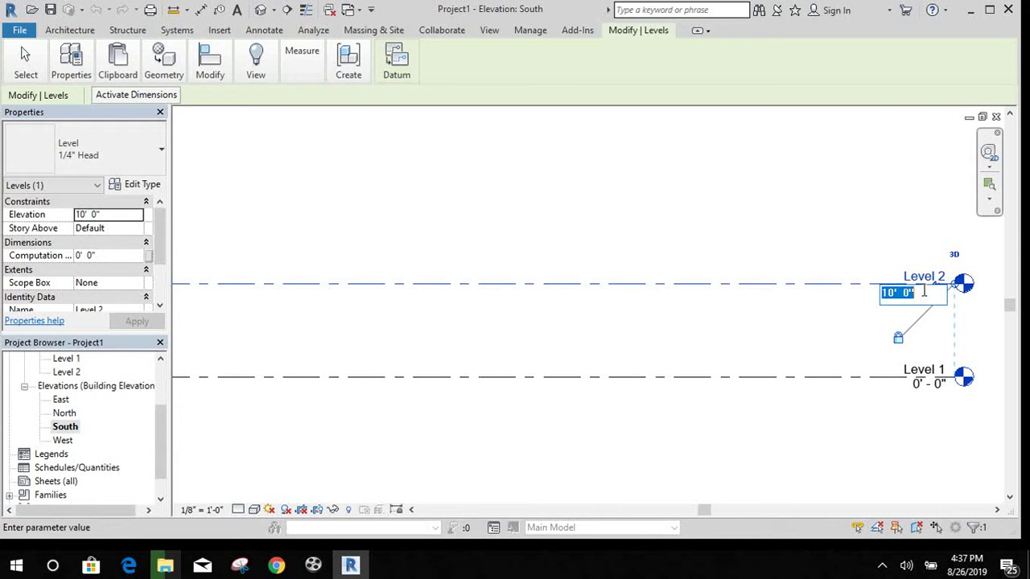
text(11)
click(922, 291)
key(Return)
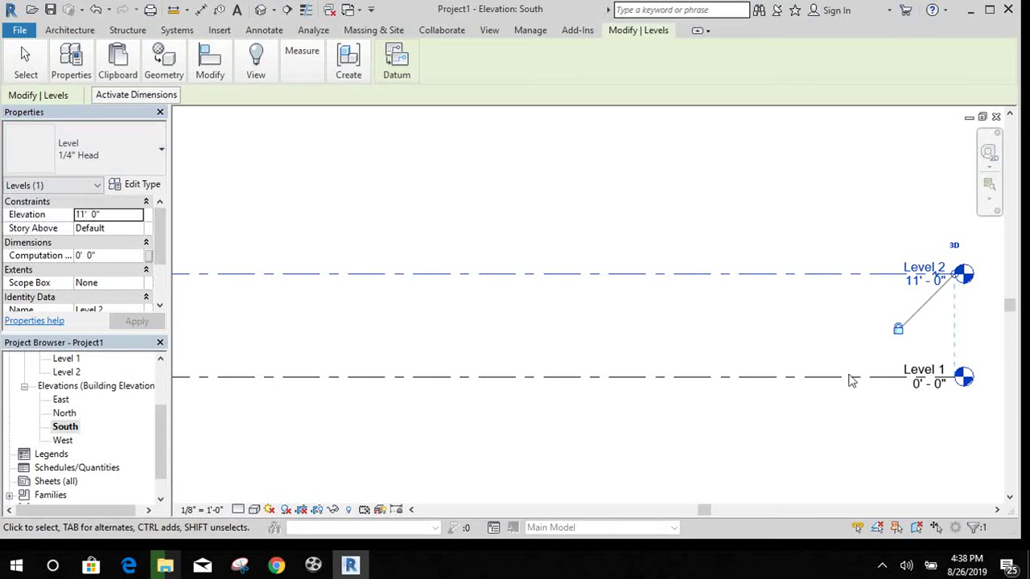
Rename Level 2 to 'first floor' and decline renaming its corresponding views
click(830, 347)
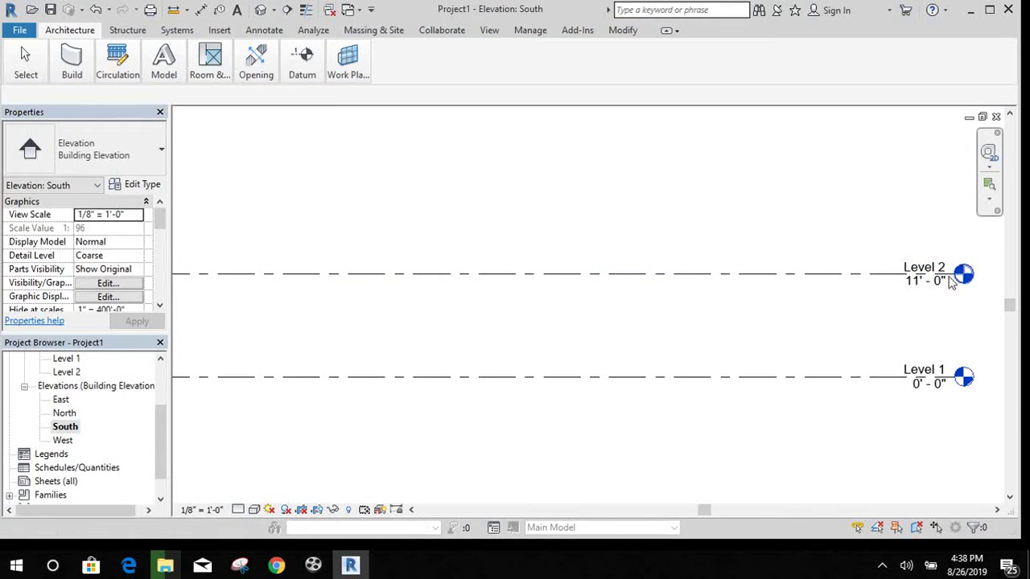
double_click(921, 266)
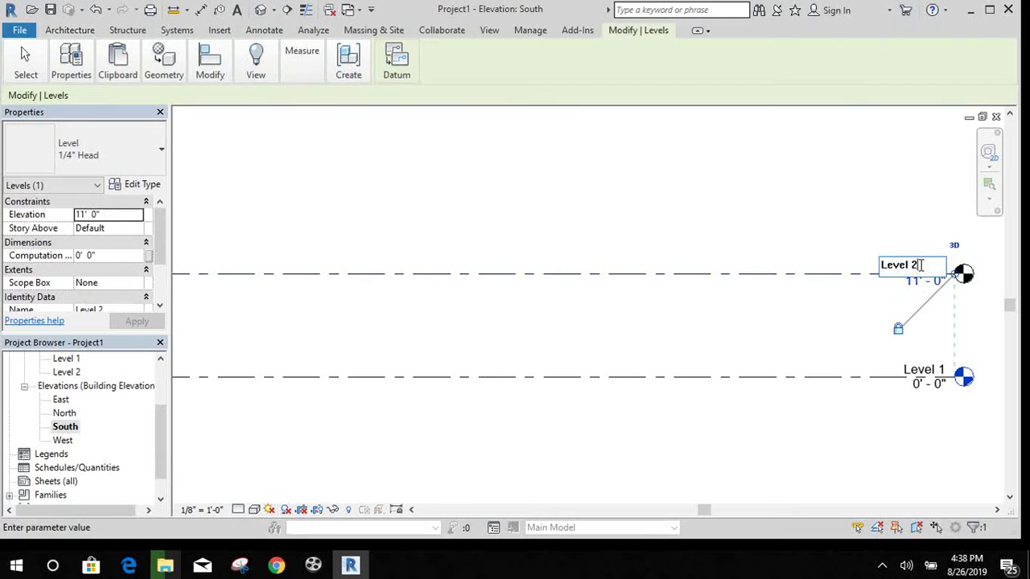
key(BackSpace)
key(BackSpace)
key(BackSpace)
key(Return)
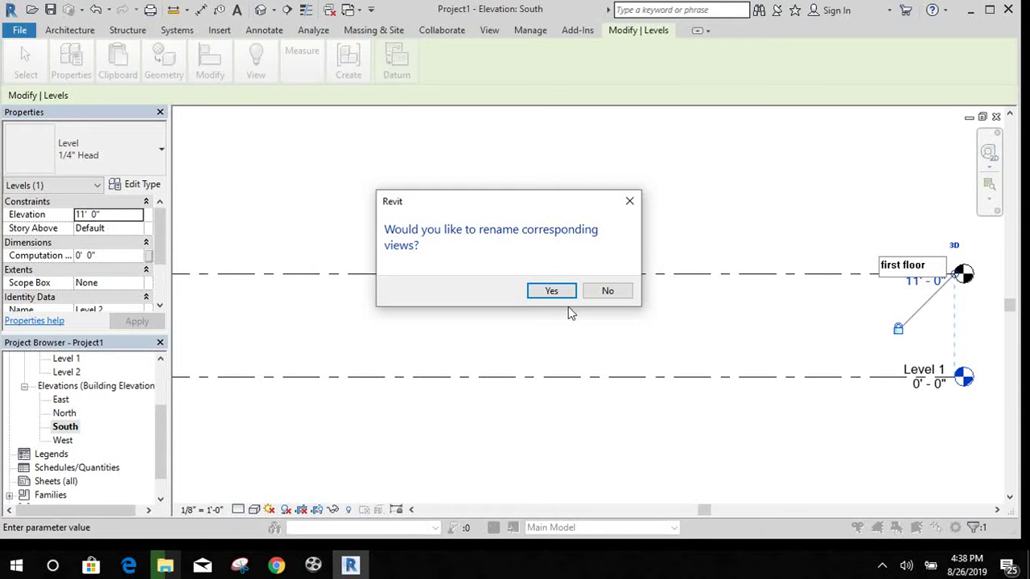
click(609, 294)
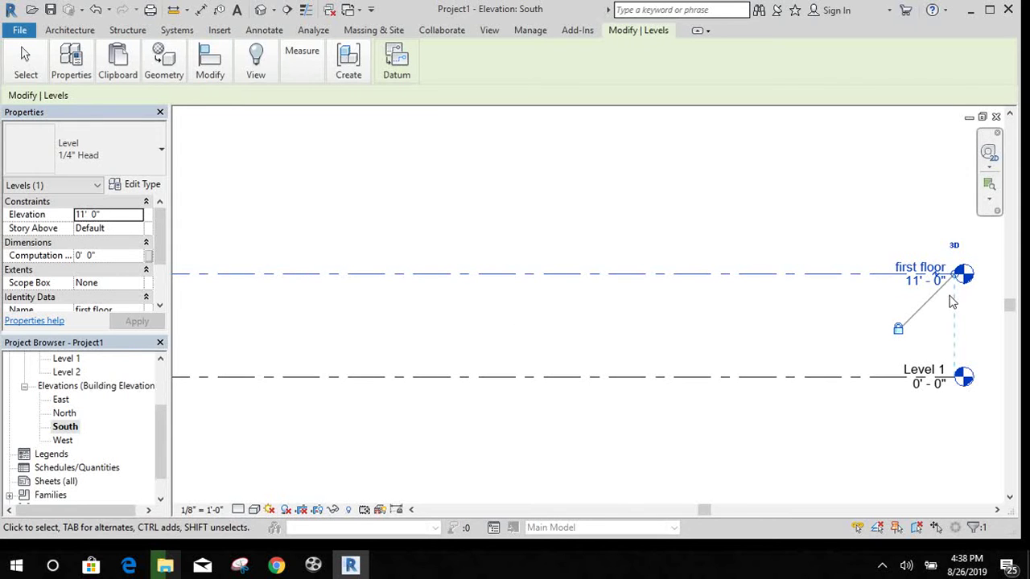
Reframe the South elevation around first floor and Level 1 and bring up the Architecture tools
scroll(833, 352, down, 2)
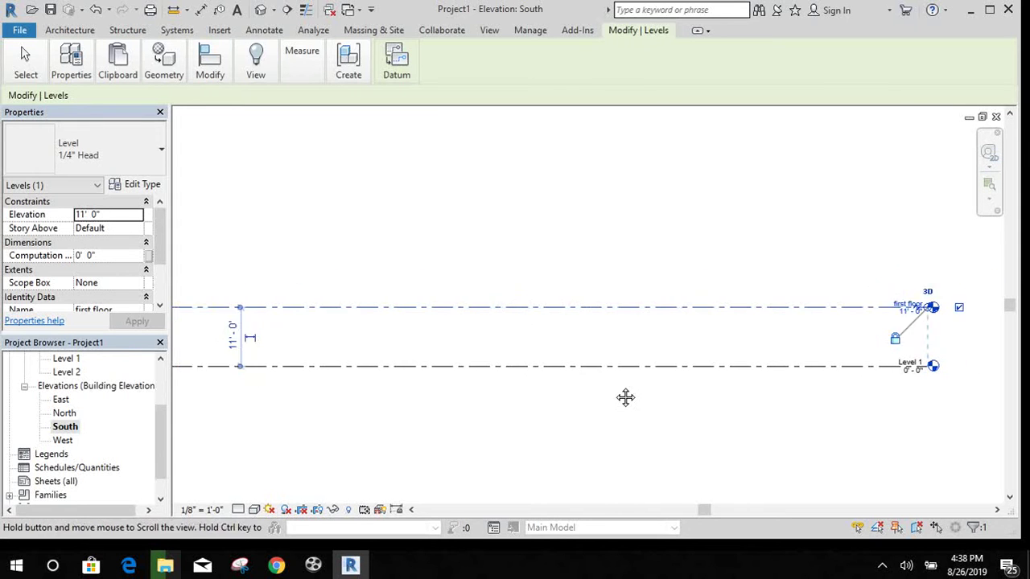
middle_drag(595, 409, 650, 397)
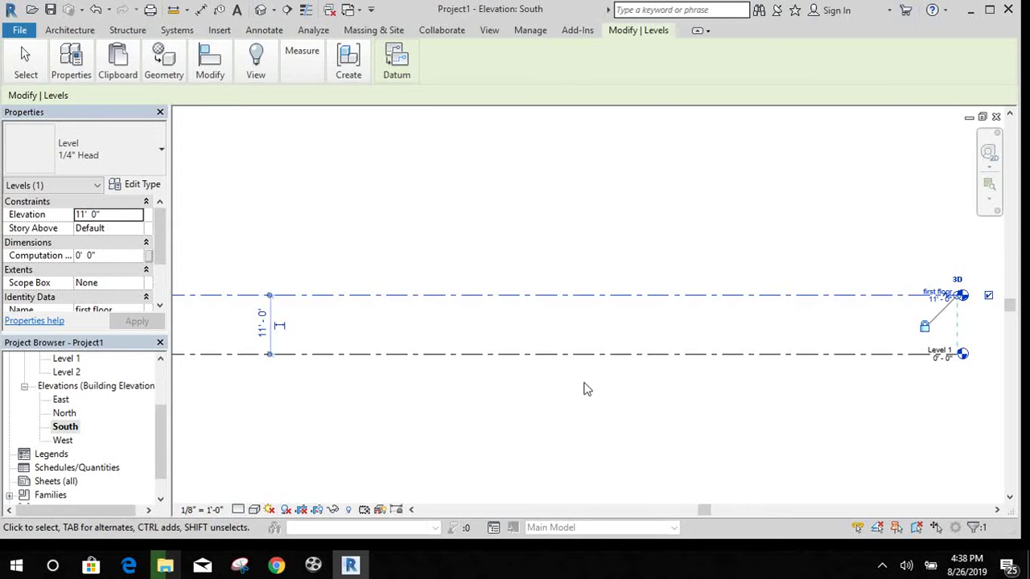
click(70, 30)
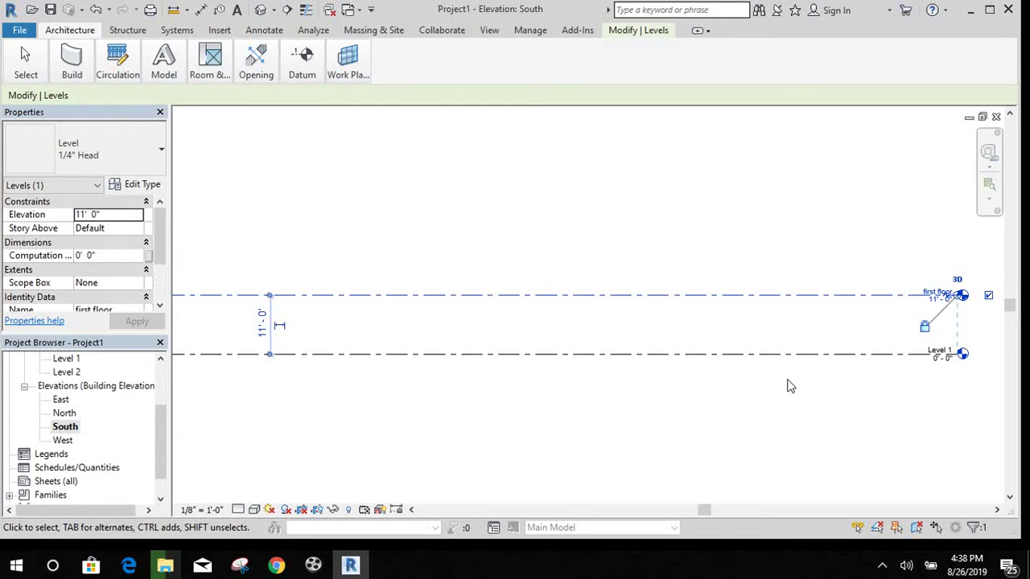
middle_drag(789, 384, 687, 413)
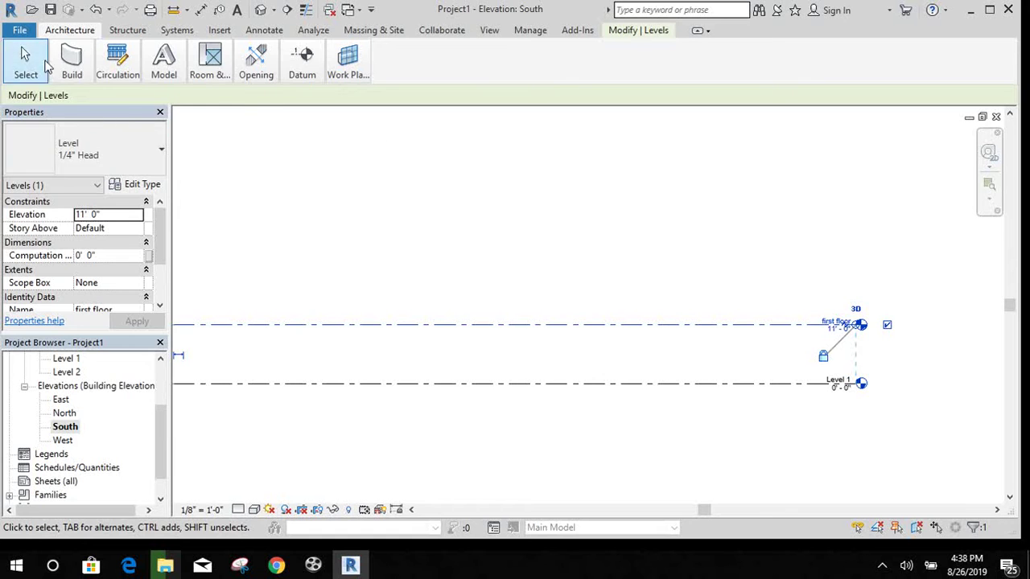
mouse_move(301, 63)
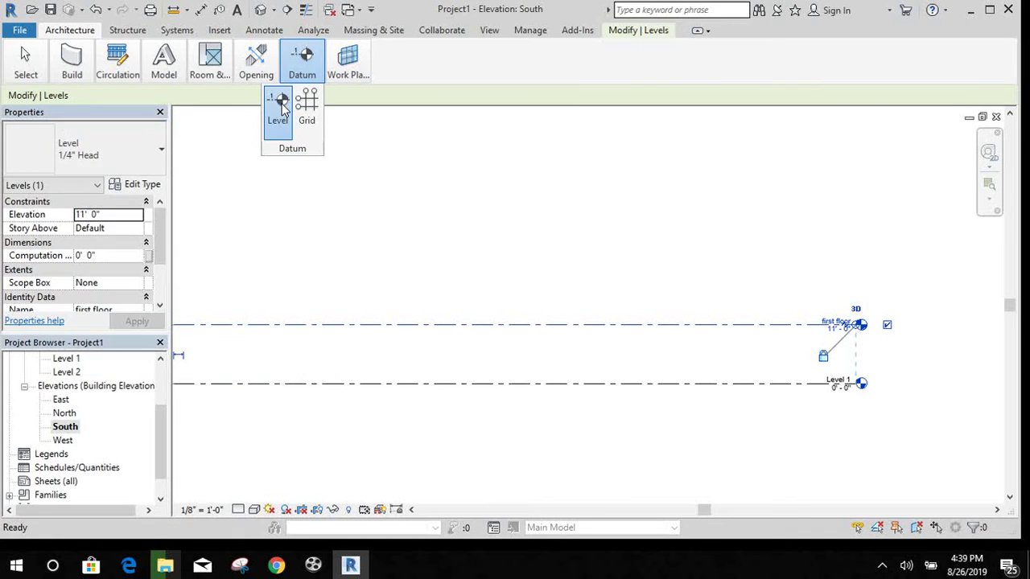
Start the Level tool in the South elevation and frame both existing levels
click(282, 110)
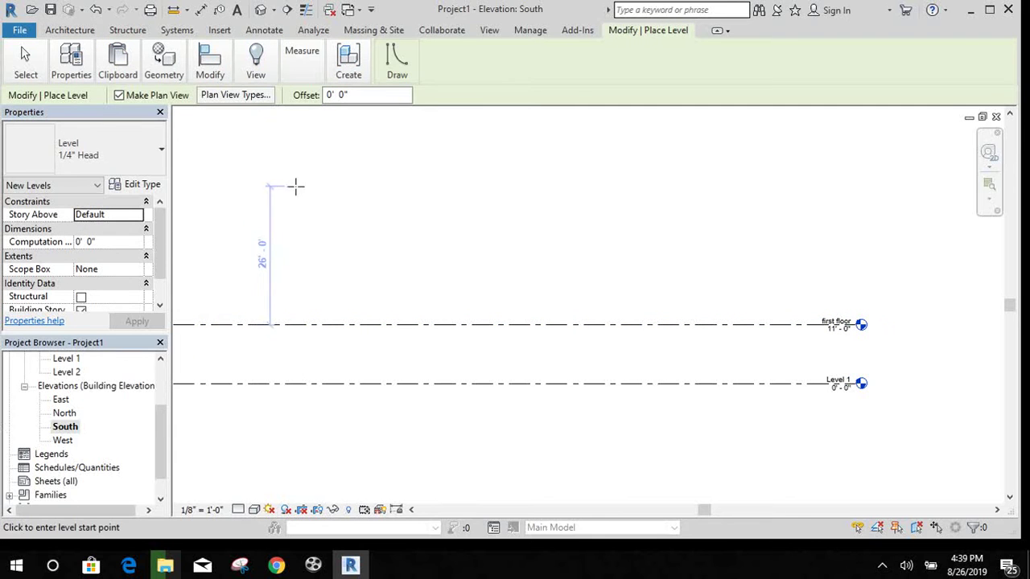
click(338, 96)
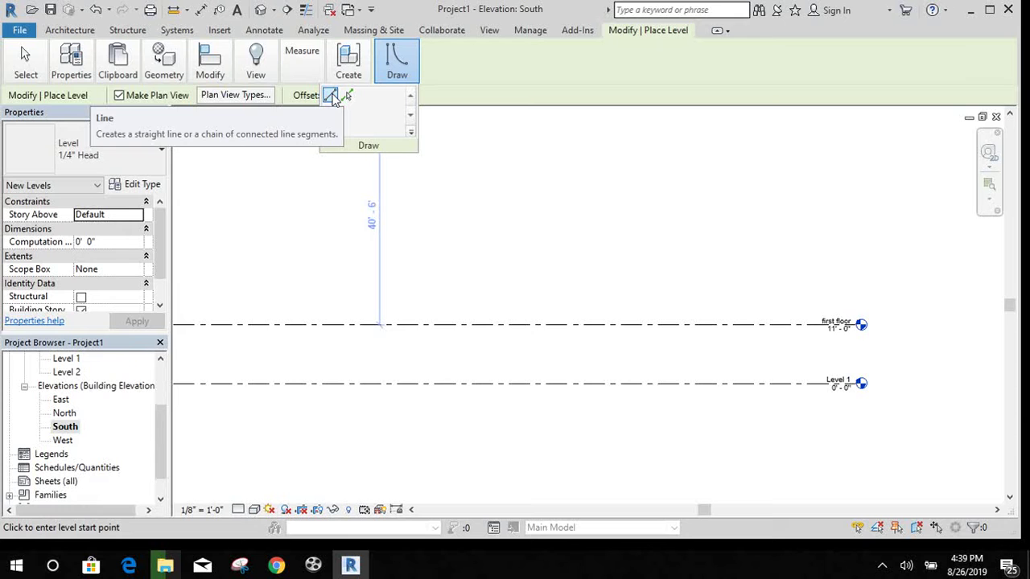
scroll(362, 205, down, 2)
middle_drag(443, 238, 482, 248)
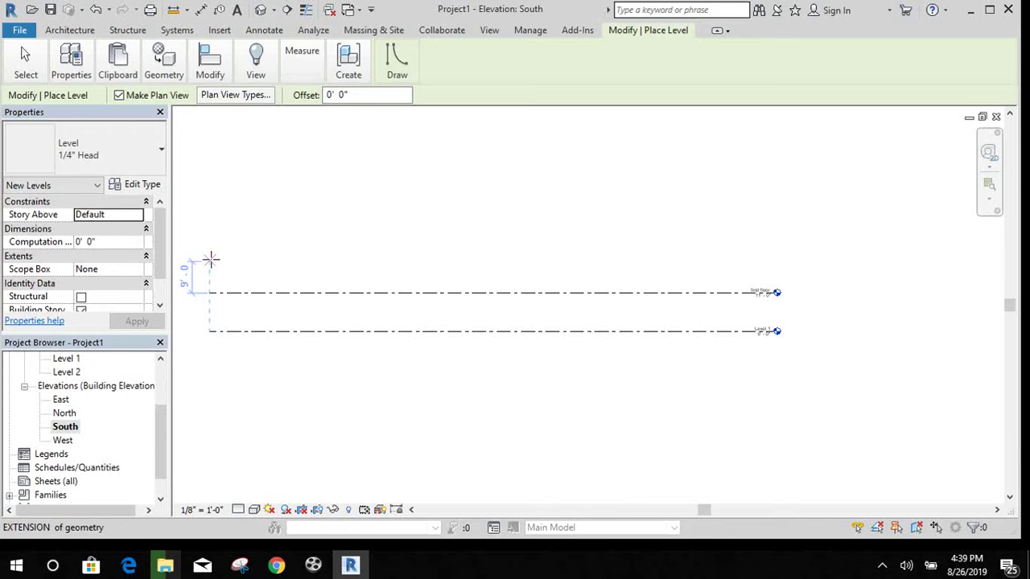
Set the new level offset to 10' 0" and bring up the Plan View Types choice
click(354, 94)
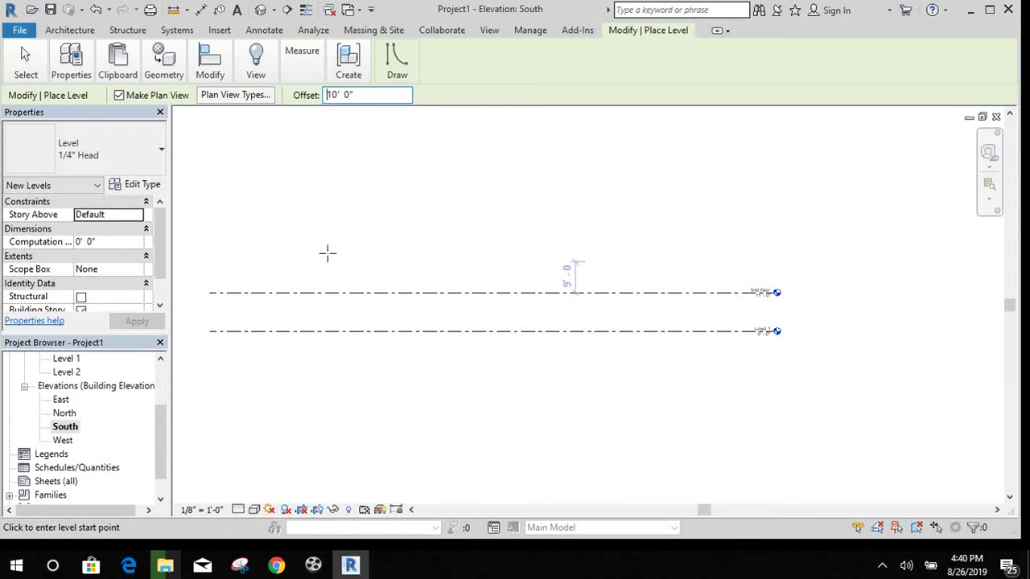
click(229, 96)
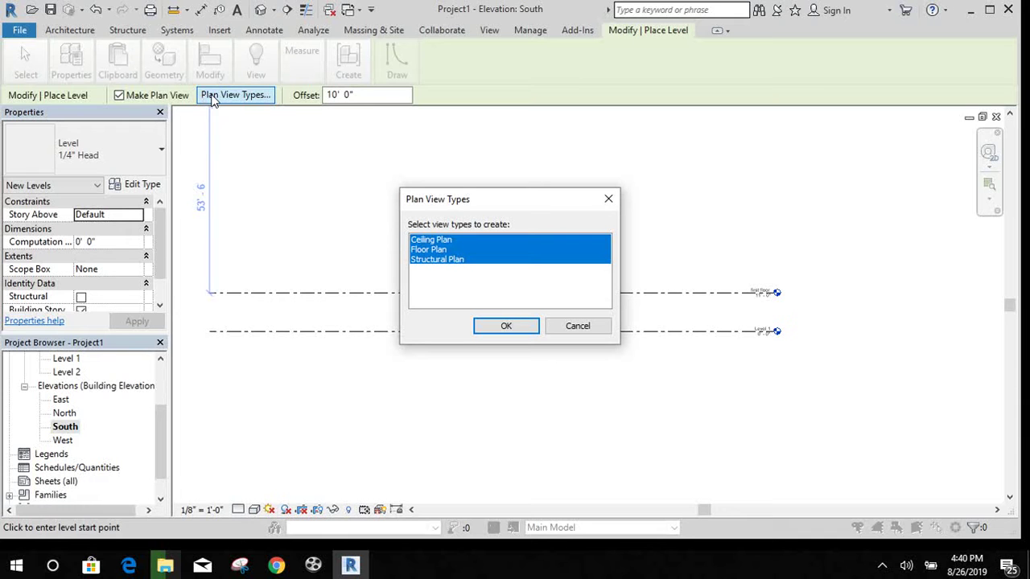
Make new levels create Floor Plans only, dropping Ceiling and Structural Plans
click(445, 242)
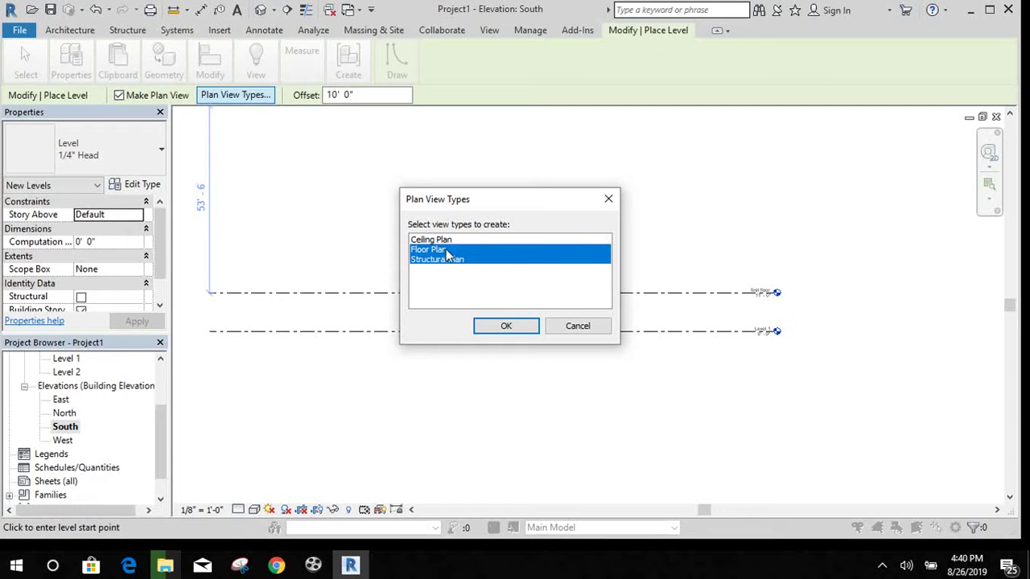
click(448, 261)
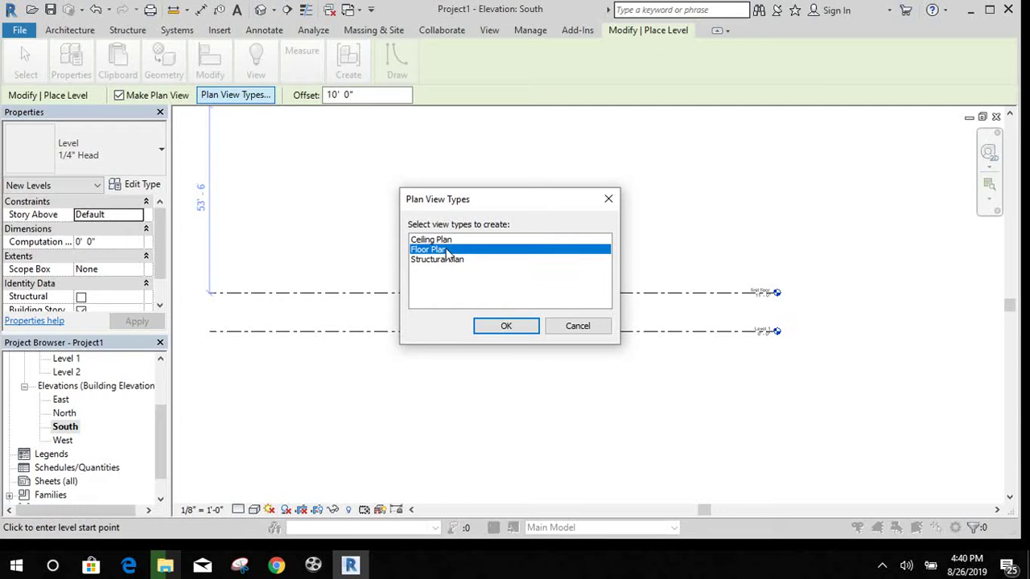
click(506, 326)
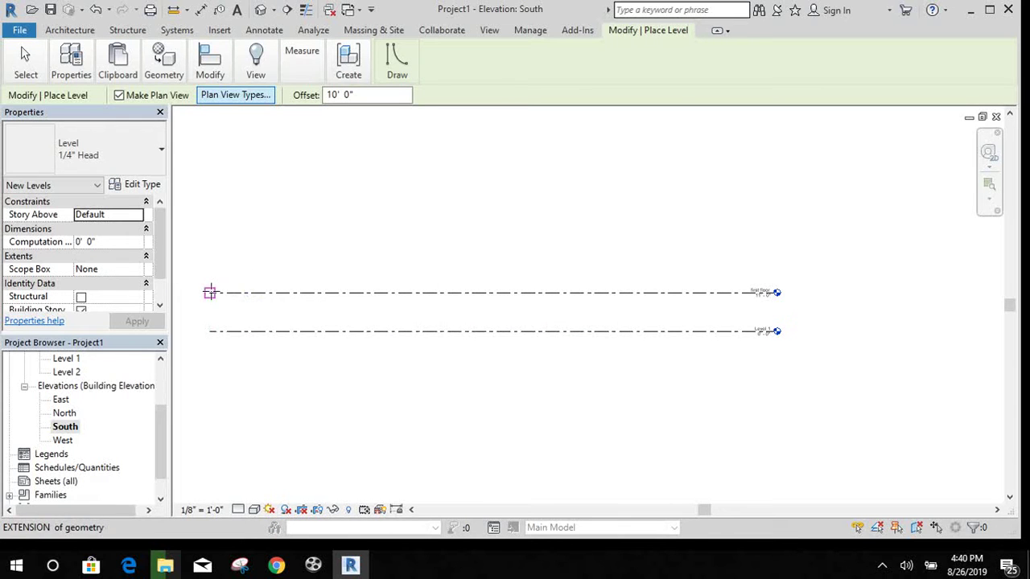
Draw Level 3 and Level 4 above the first floor, each 10' higher than the last
click(211, 292)
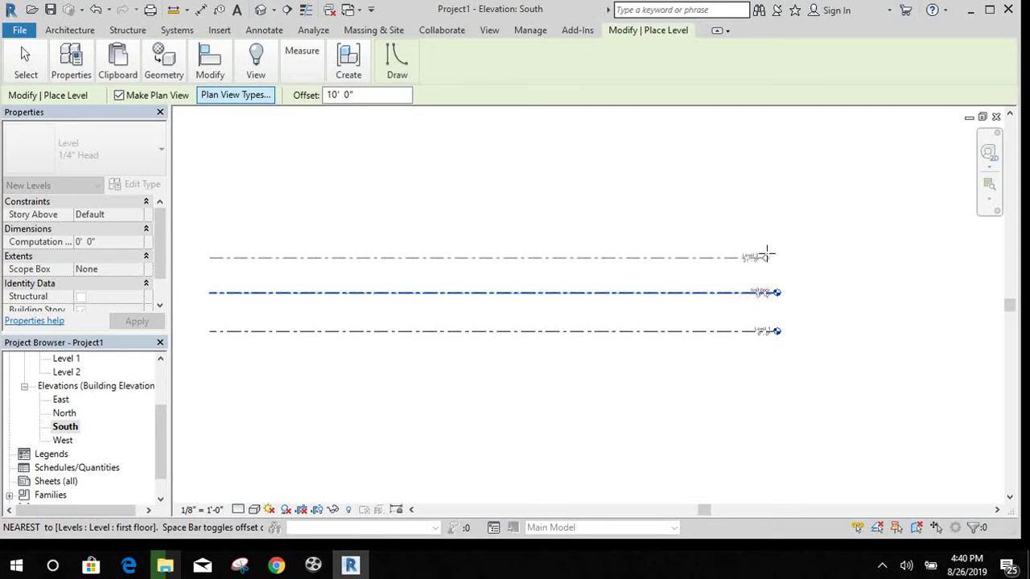
click(767, 256)
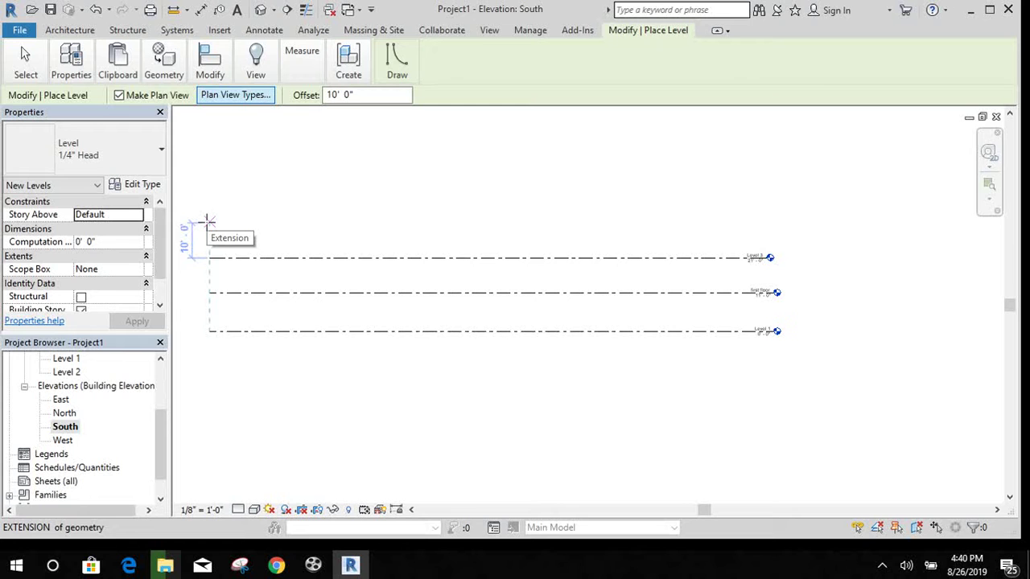
click(209, 97)
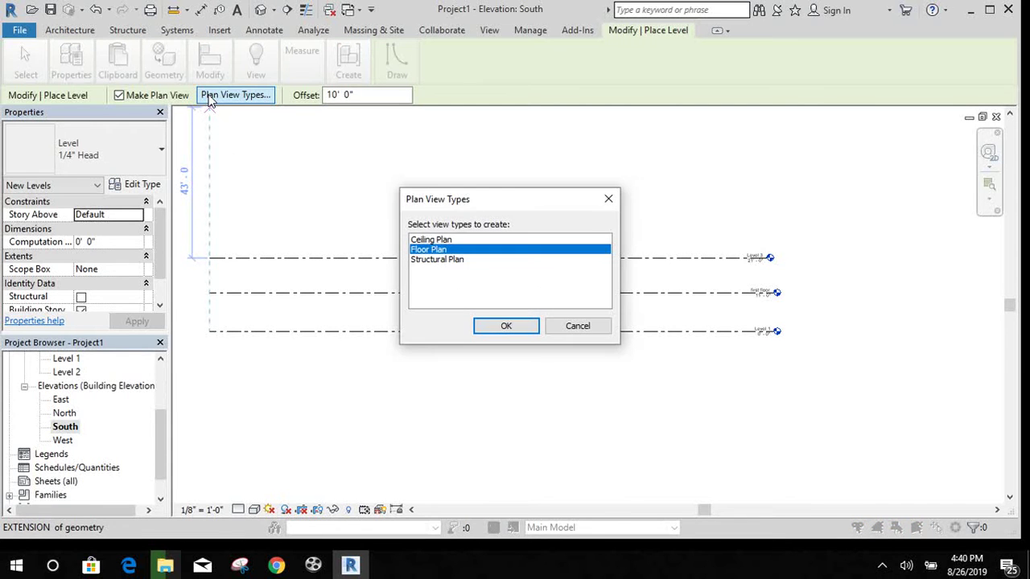
click(505, 326)
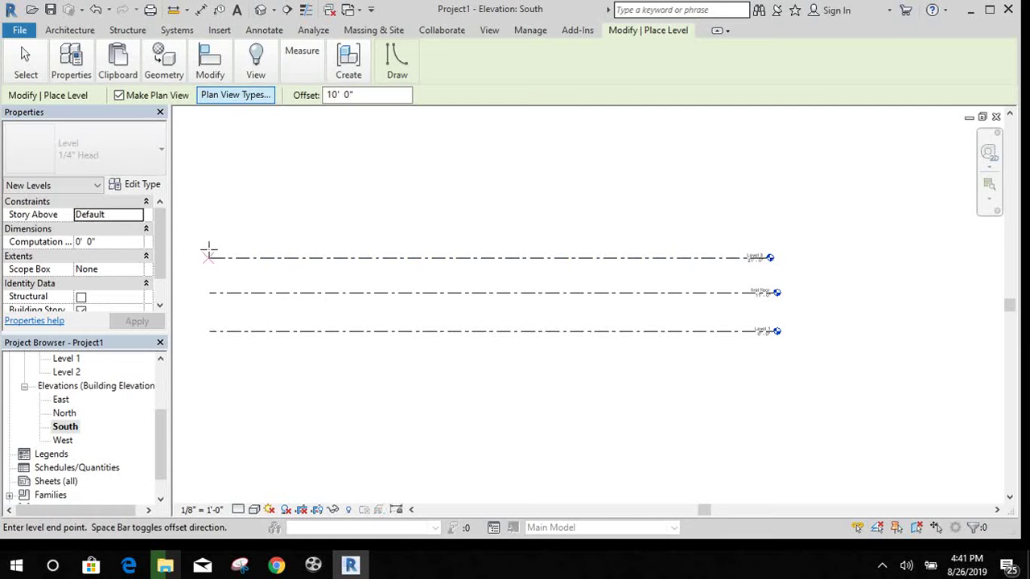
click(209, 223)
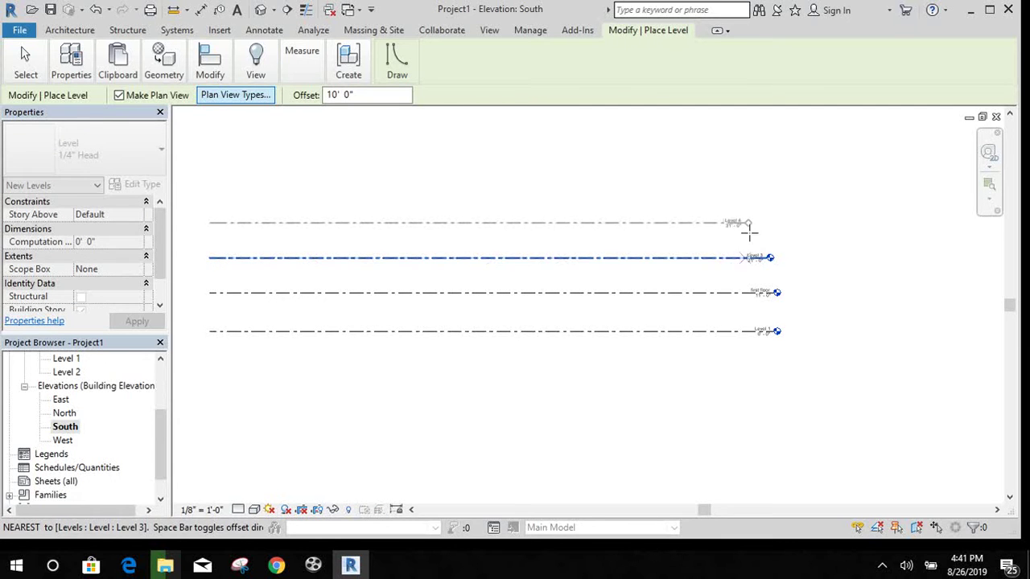
click(754, 223)
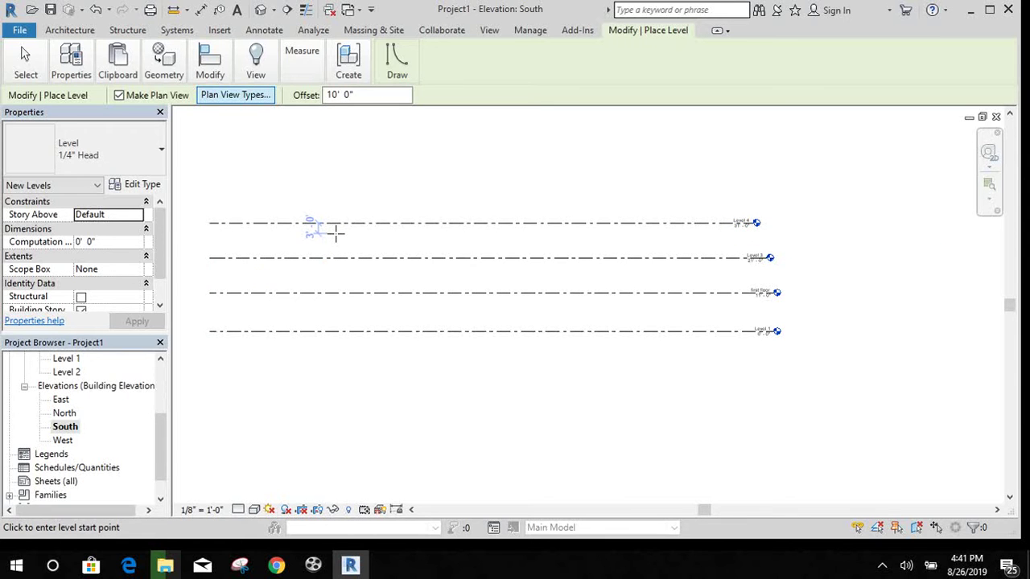
mouse_move(465, 388)
middle_down()
mouse_move(475, 437)
mouse_move(505, 462)
middle_up()
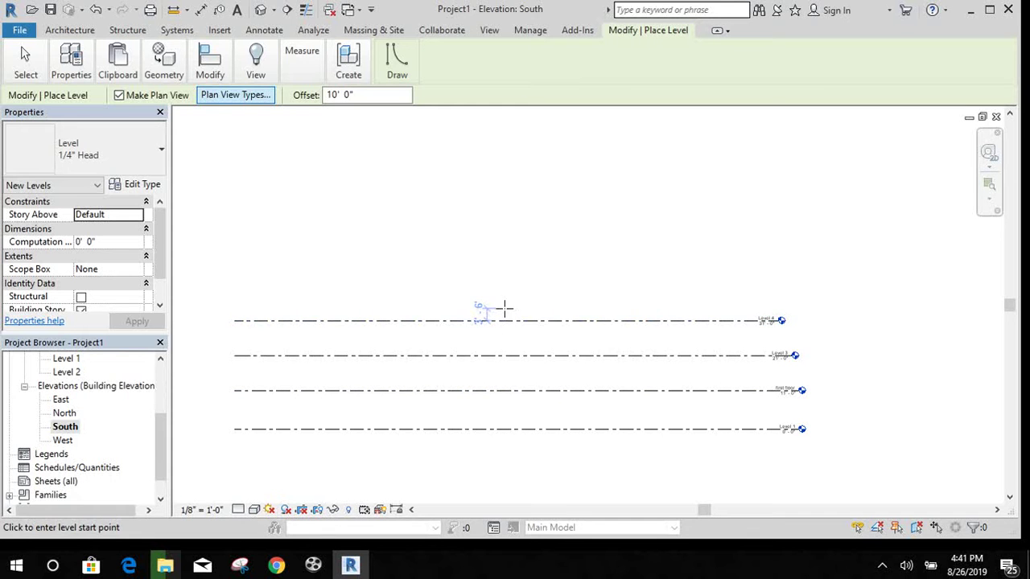
key(Escape)
key(Escape)
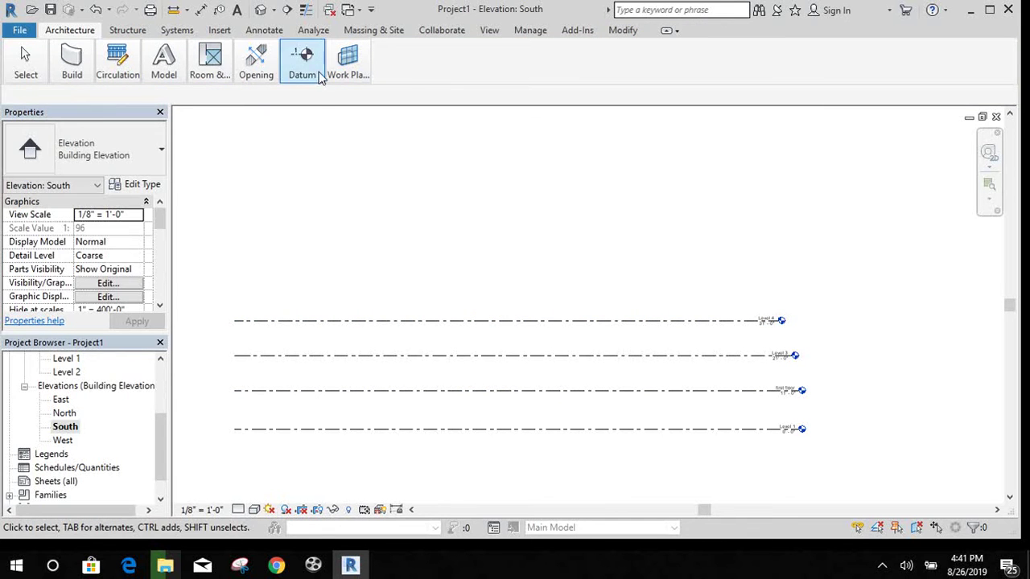
Restart the Level tool in Pick Lines mode with a 10' 0" offset
click(313, 75)
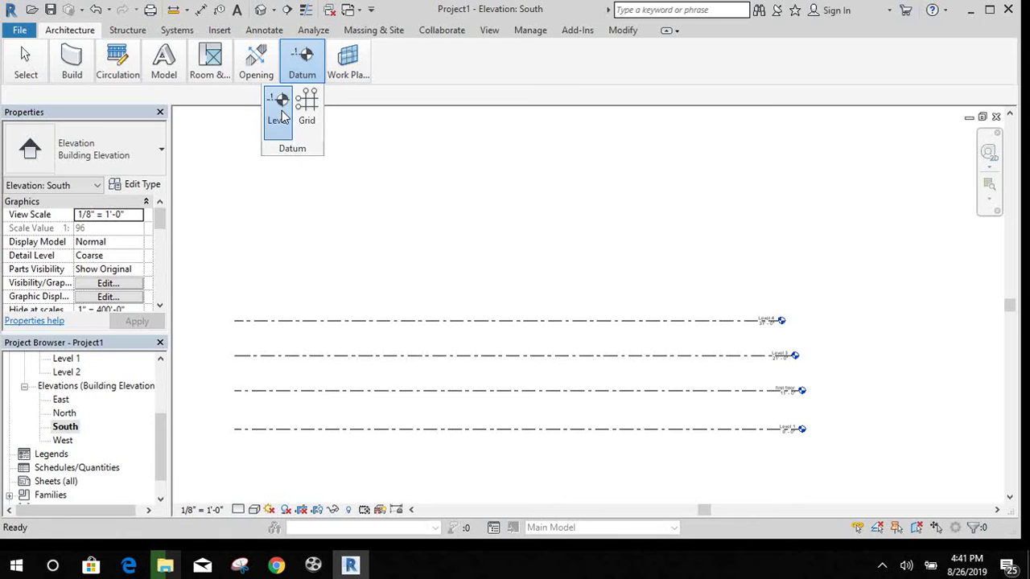
click(277, 102)
mouse_move(397, 60)
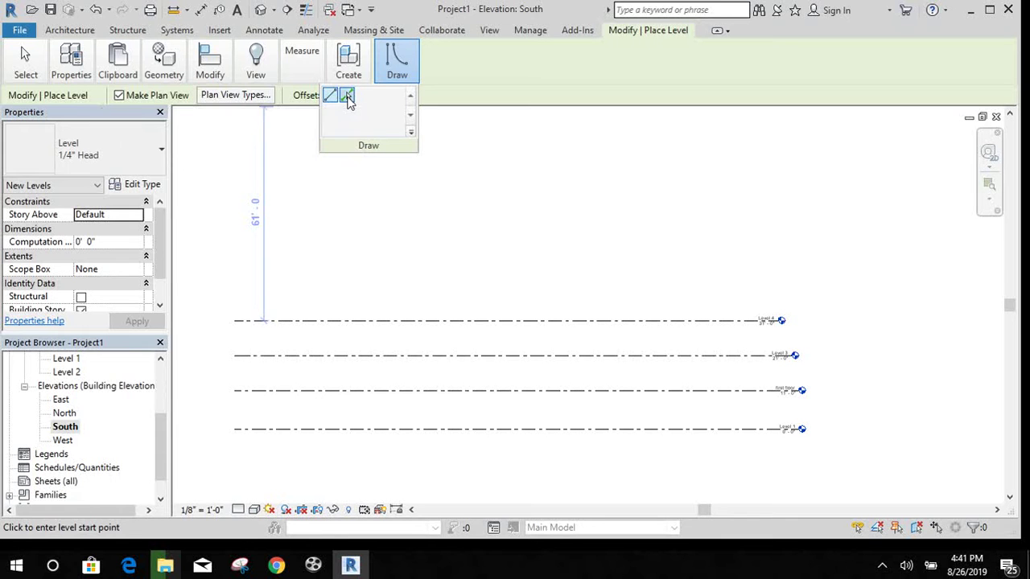
click(348, 96)
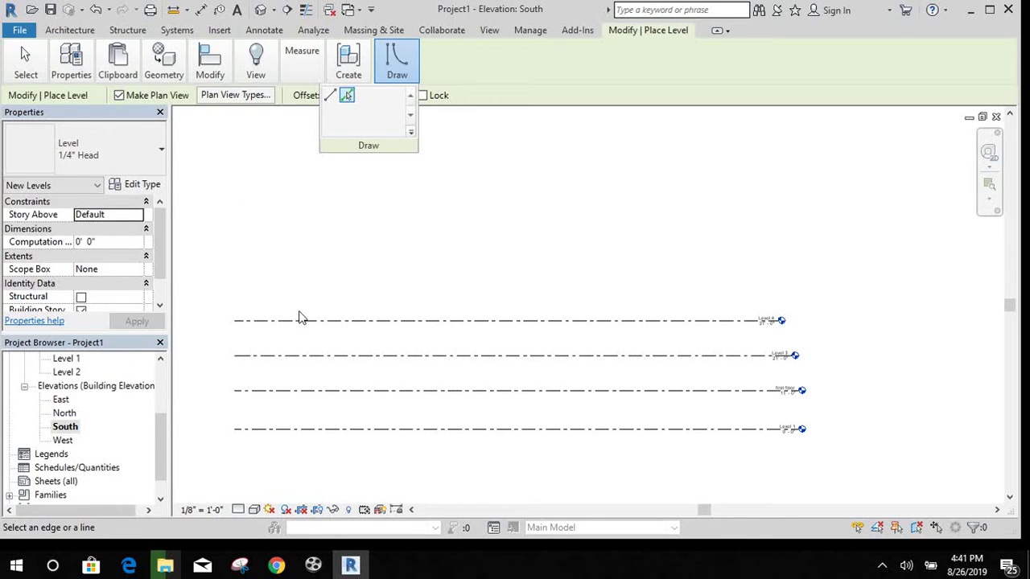
click(355, 94)
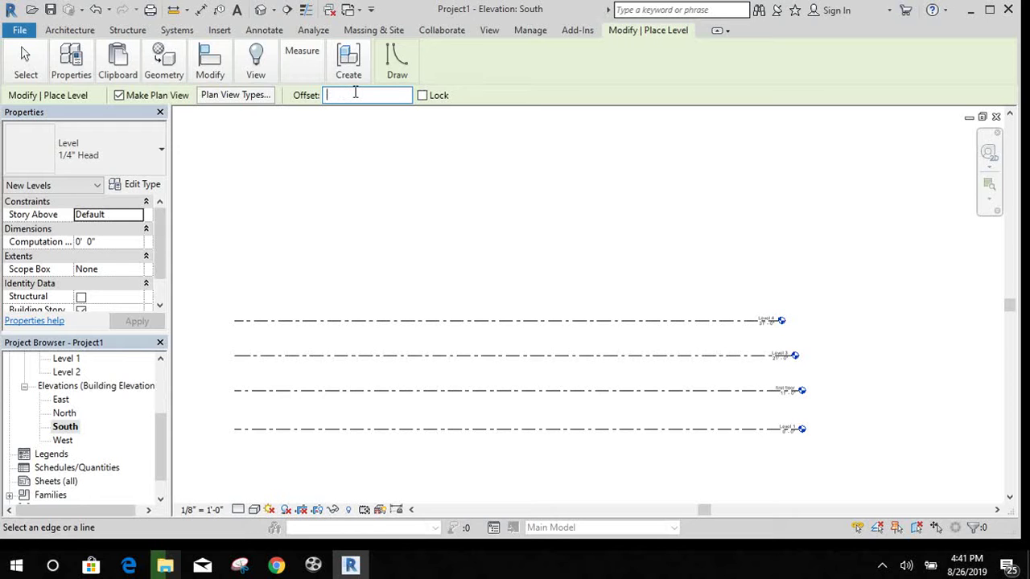
text(10)
key(Tab)
Pick the top level line repeatedly to stack levels 10' apart up to Level 10
click(386, 322)
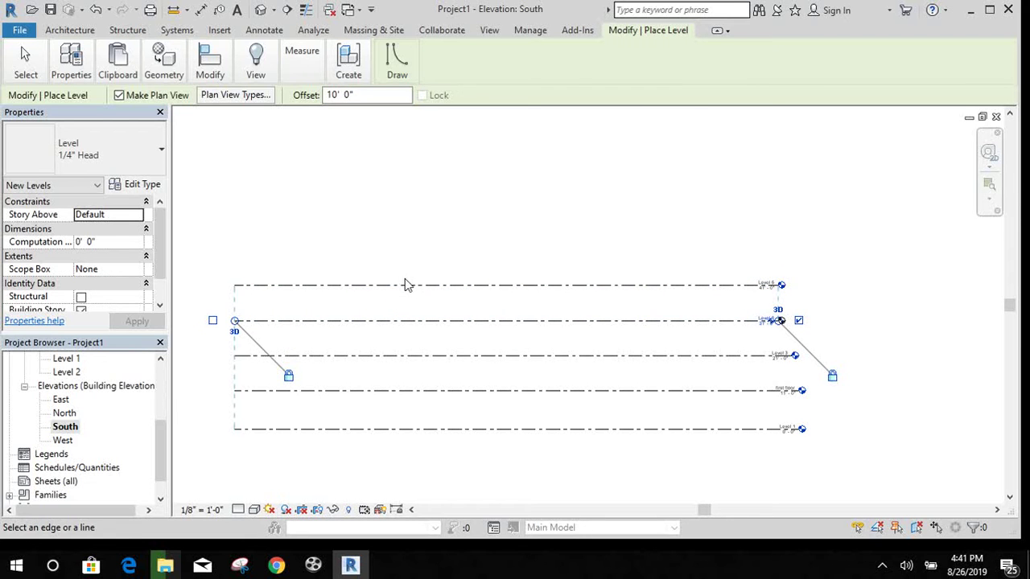
click(408, 288)
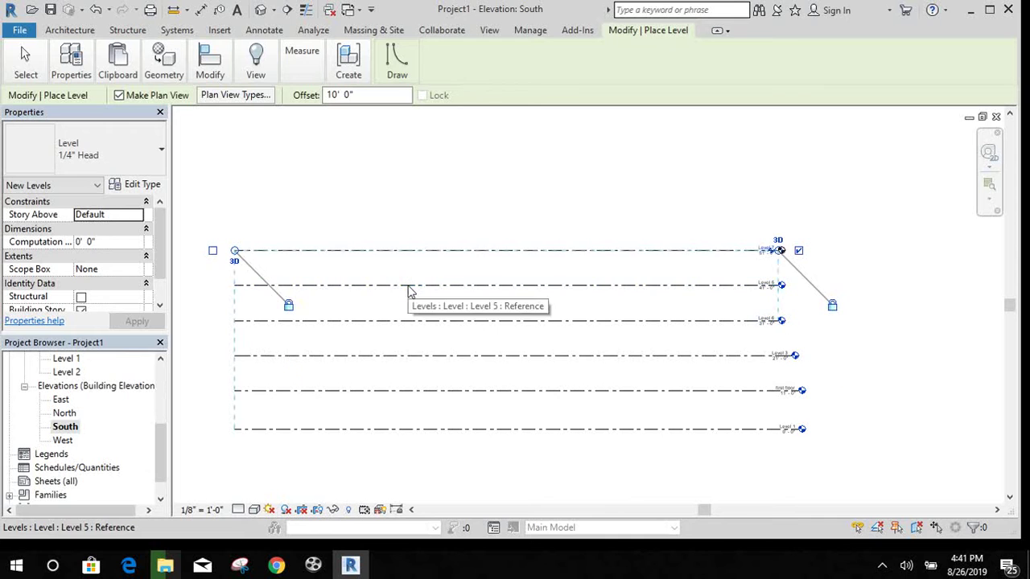
click(423, 246)
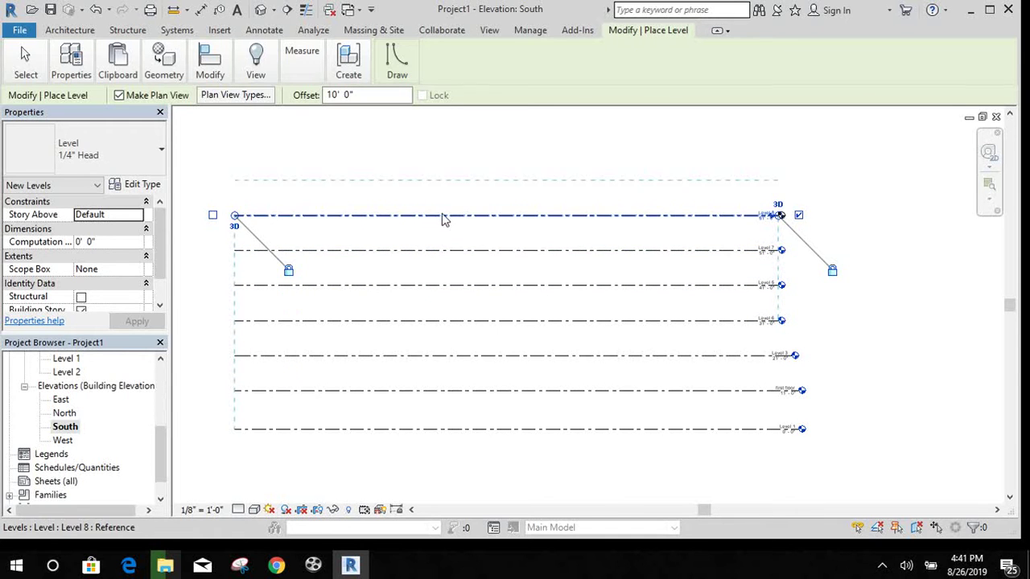
click(442, 214)
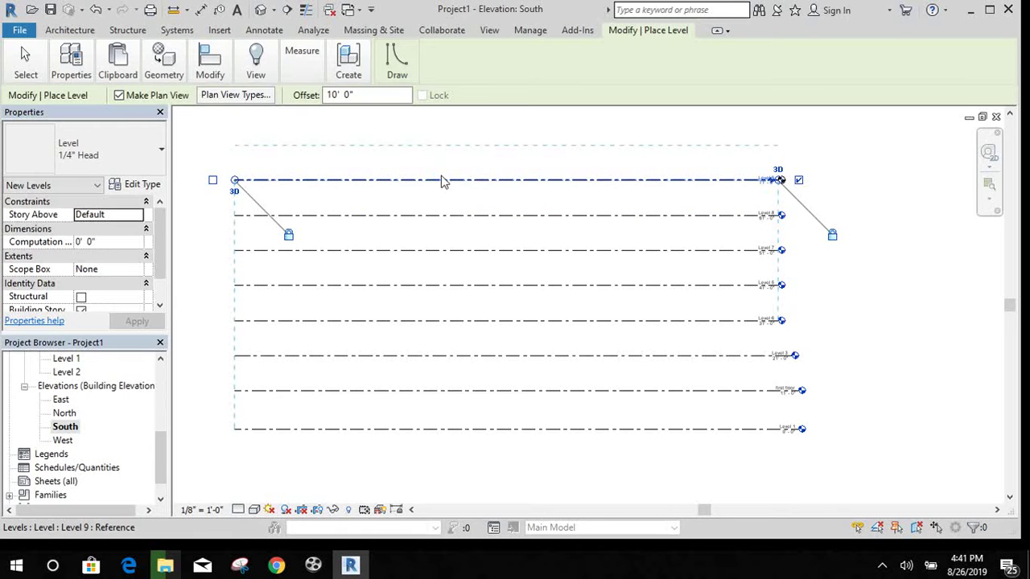
click(442, 181)
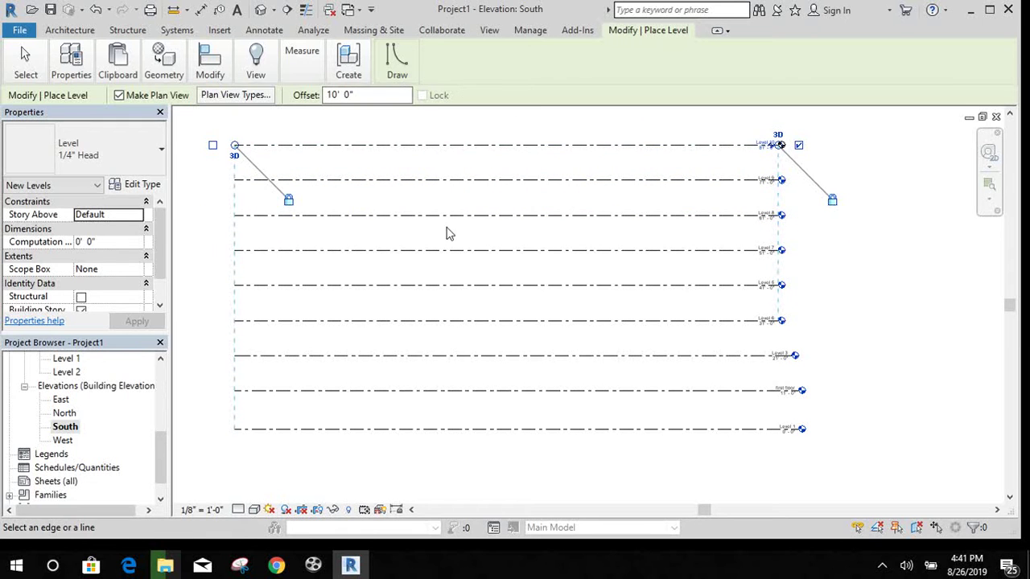
middle_drag(449, 233, 471, 331)
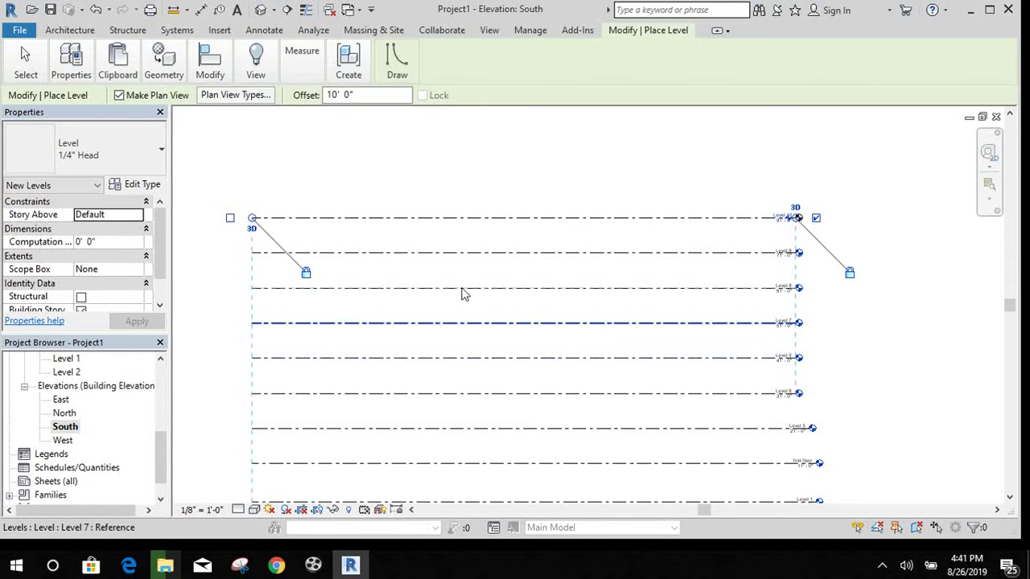
scroll(420, 223, down, 1)
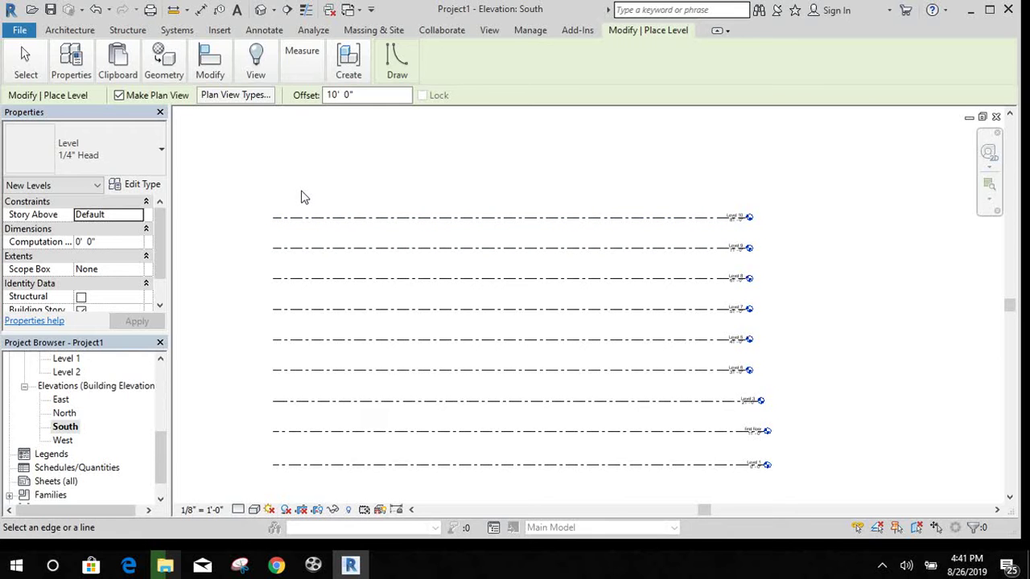
Undo the added levels, zoom to fit, and centre the remaining level lines in the South elevation
key(ctrl+z)
key(ctrl+z)
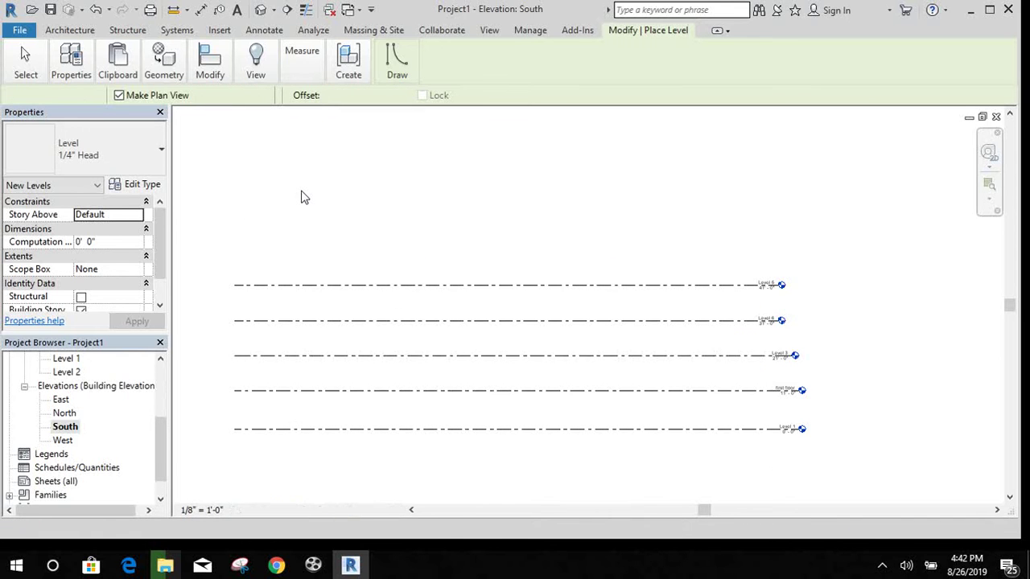
key(ctrl+z)
key(ctrl+z)
key(ctrl+z)
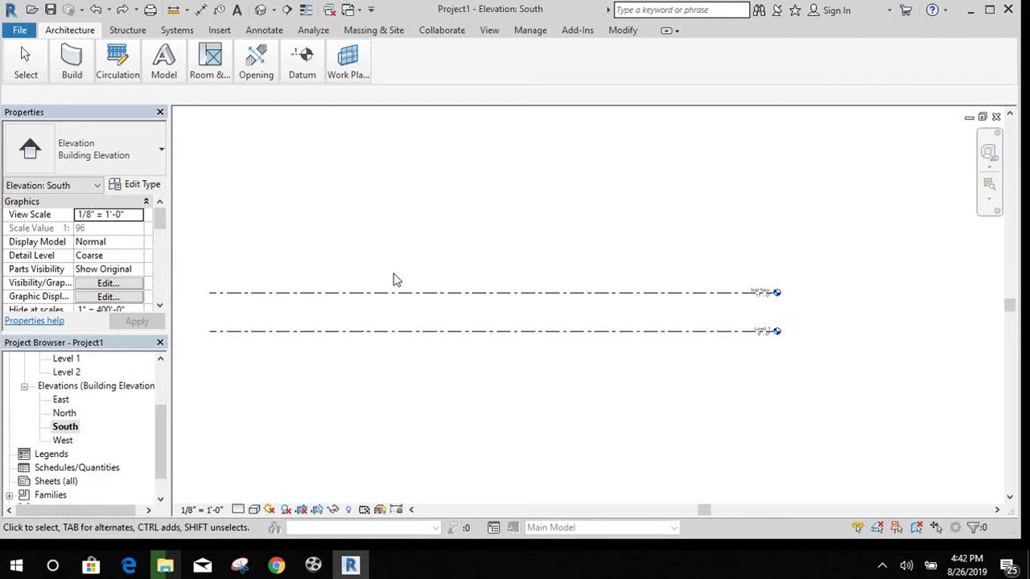
key(z)
key(f)
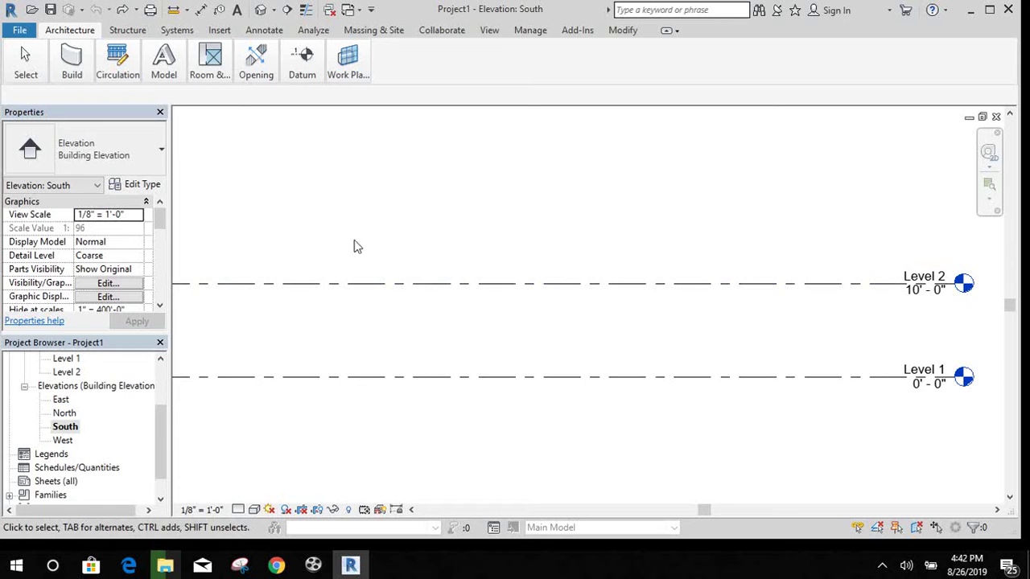
scroll(304, 215, down, 2)
middle_drag(346, 244, 459, 308)
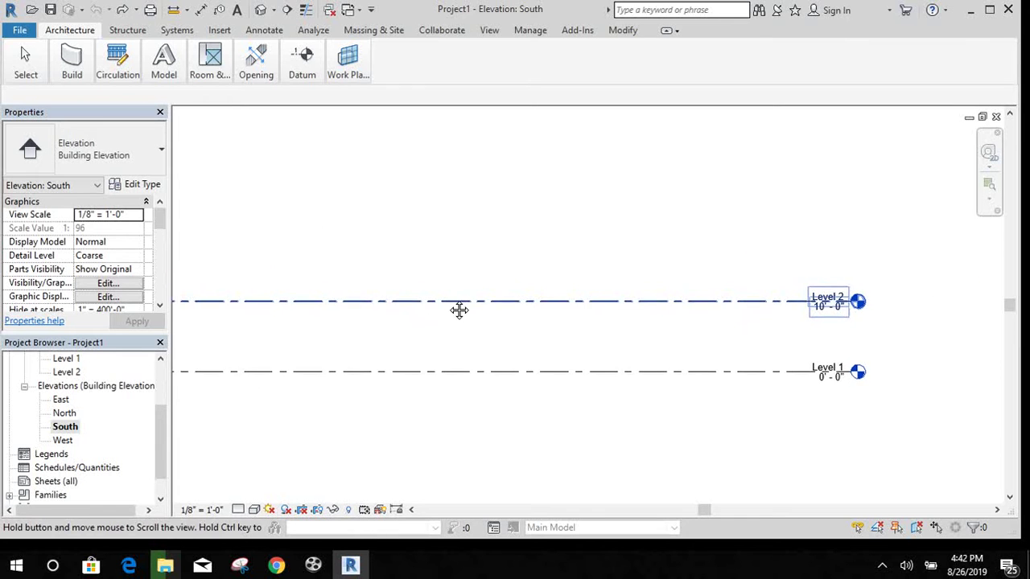
scroll(448, 257, down, 1)
scroll(440, 262, down, 2)
middle_drag(419, 258, 659, 303)
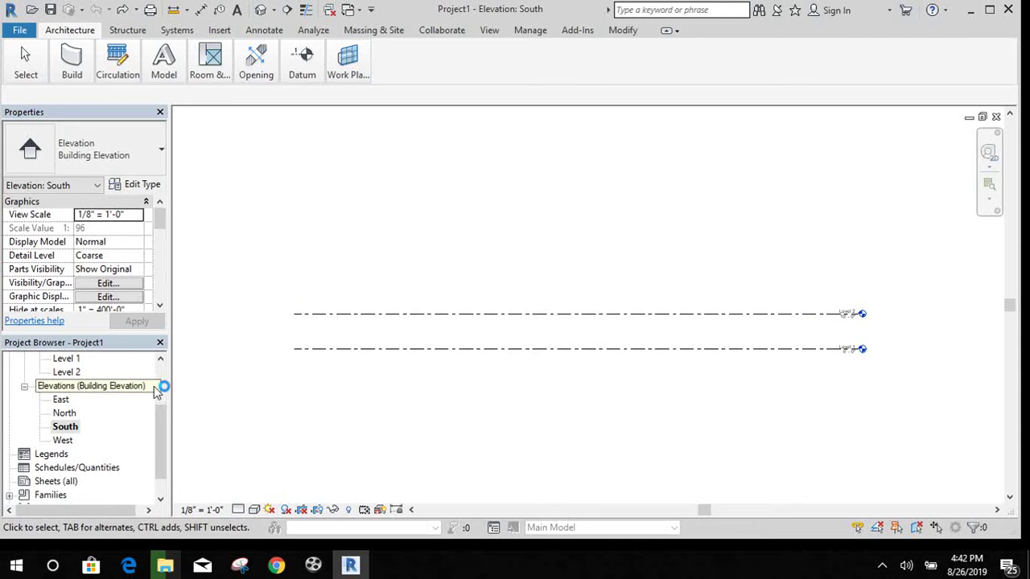
Open Floor Plans > Level 1 from the Project Browser
scroll(161, 373, up, 2)
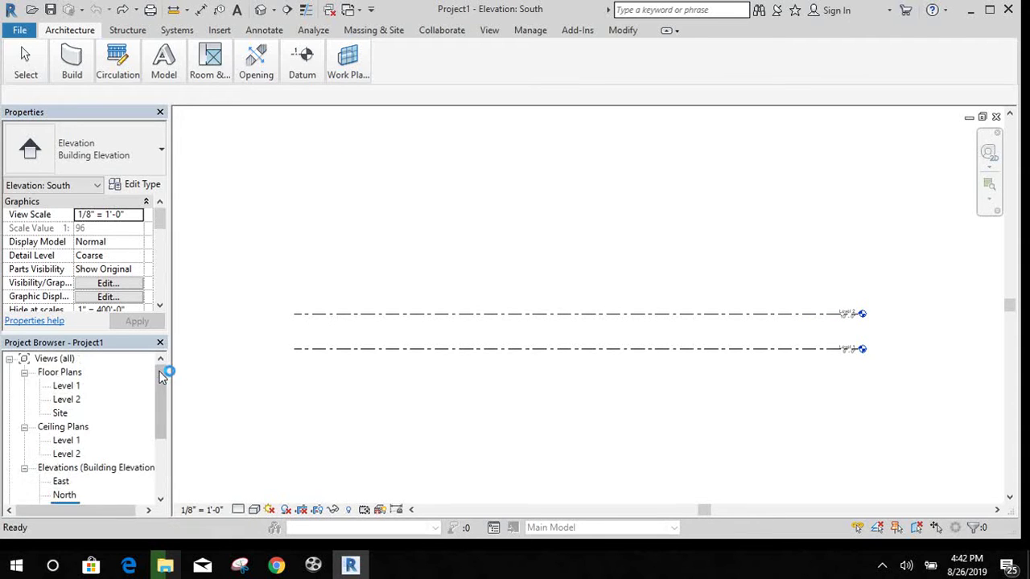
double_click(67, 387)
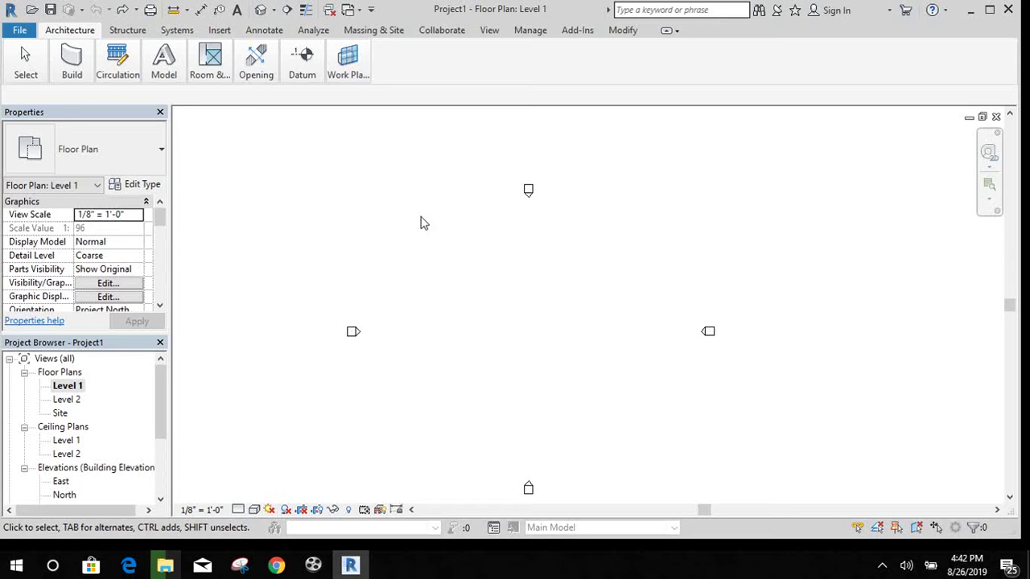
mouse_move(302, 63)
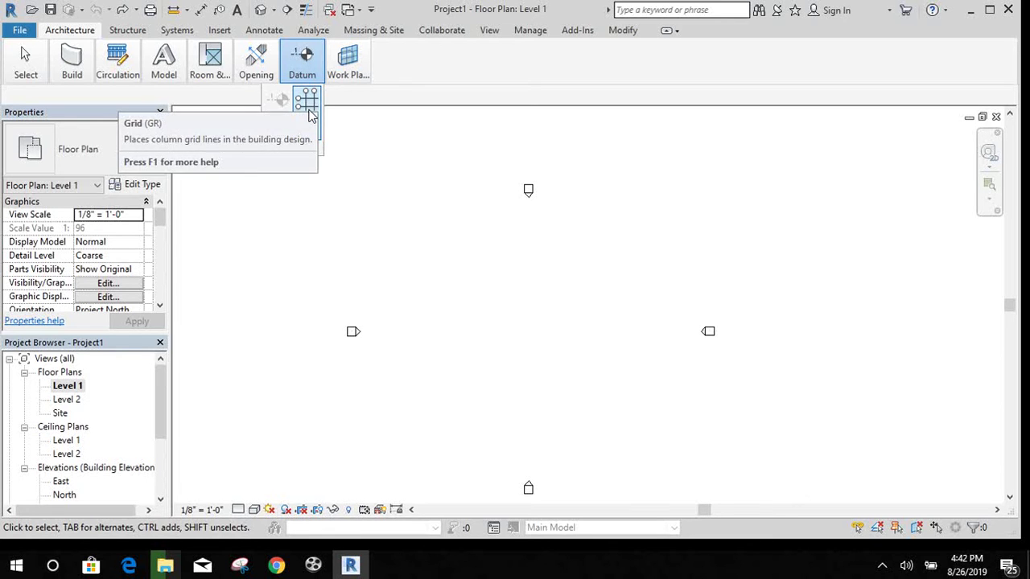
Start the Grid tool and draw horizontal grid 1 across the upper plan, discarding a misdrawn first attempt
click(307, 102)
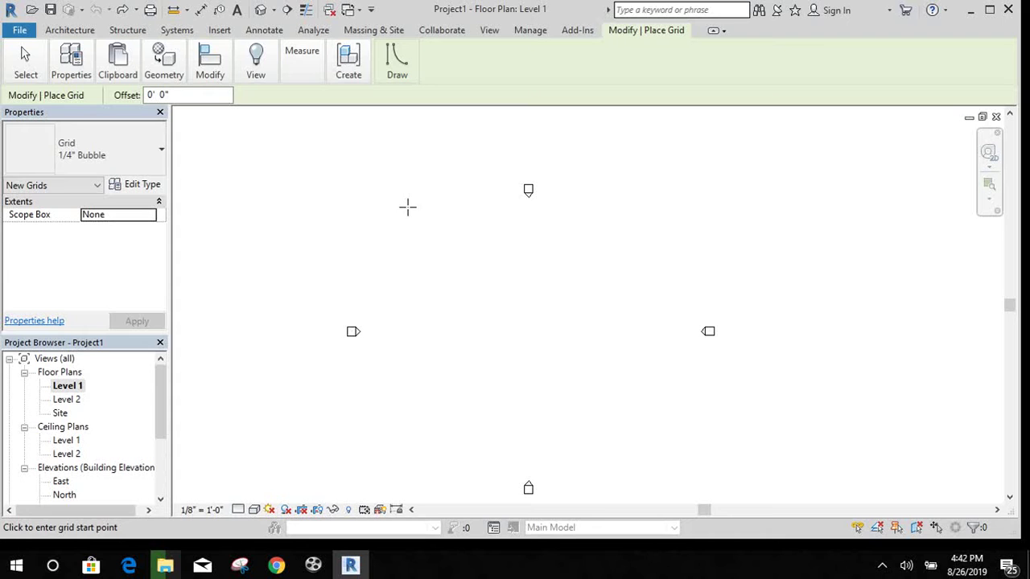
click(407, 208)
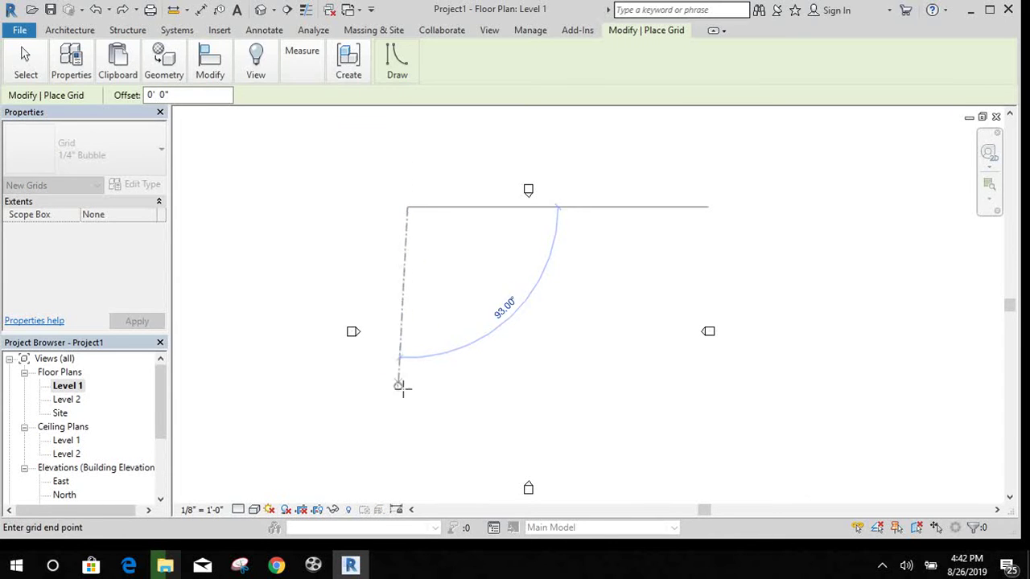
key(Escape)
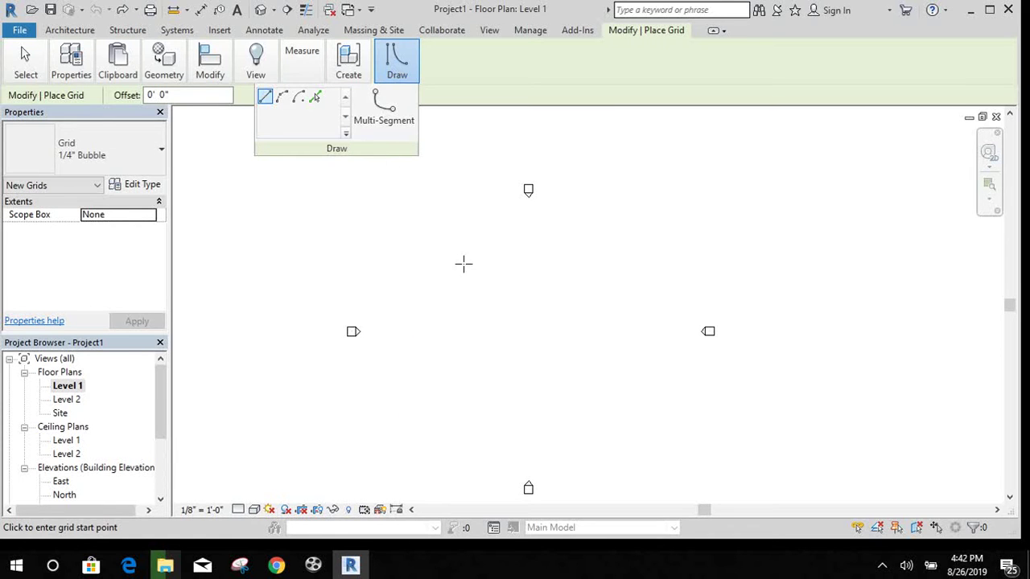
click(400, 228)
click(641, 227)
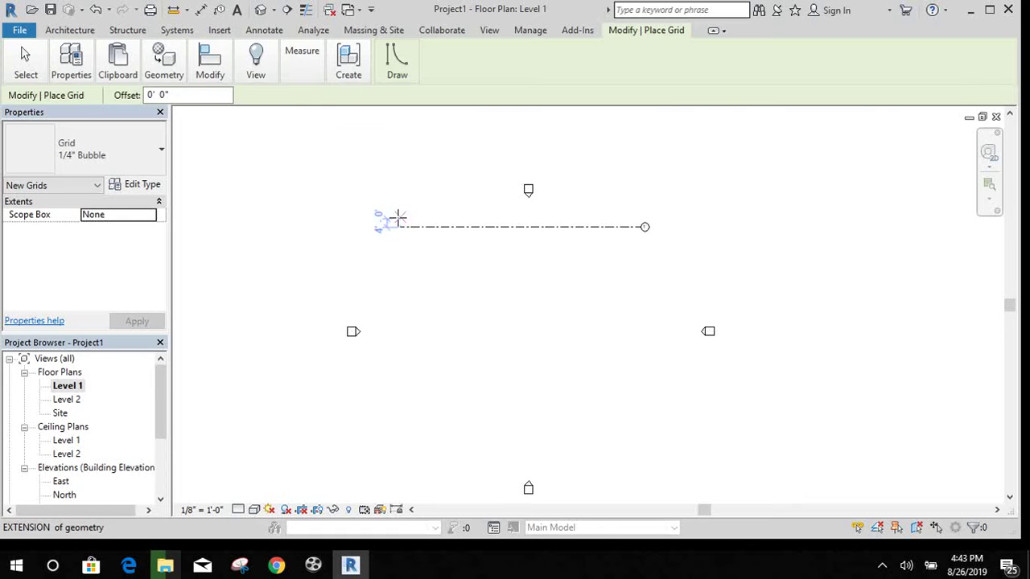
scroll(399, 229, up, 1)
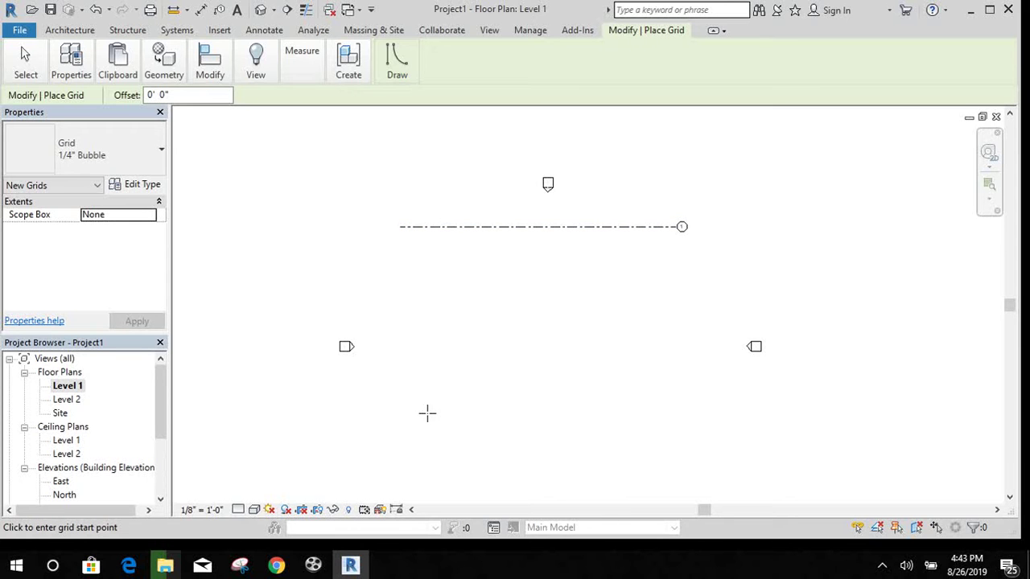
Enter an 18' 0" grid offset in the options bar, cancelling the test grids
click(179, 95)
text(1)
key(Return)
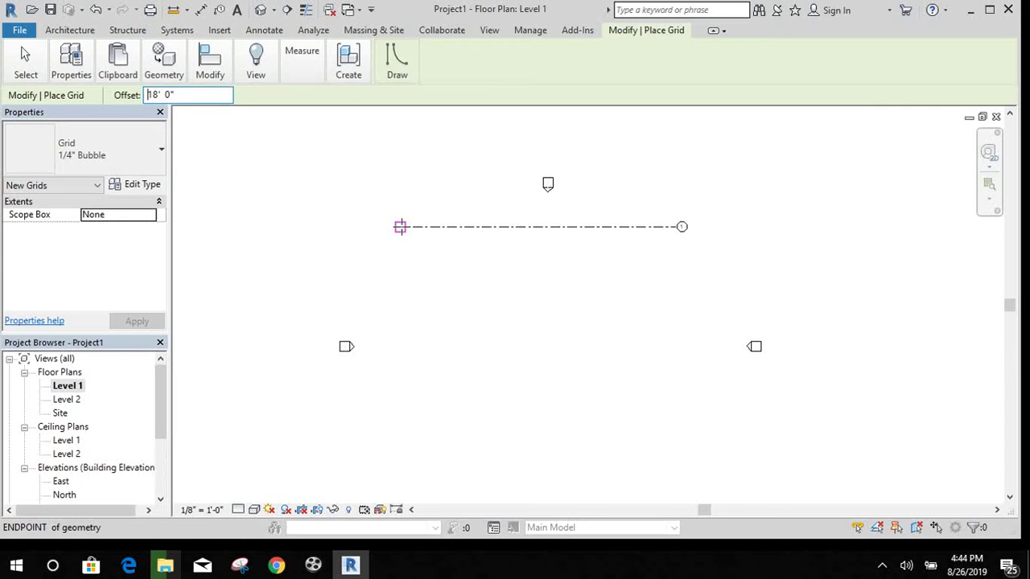
click(400, 226)
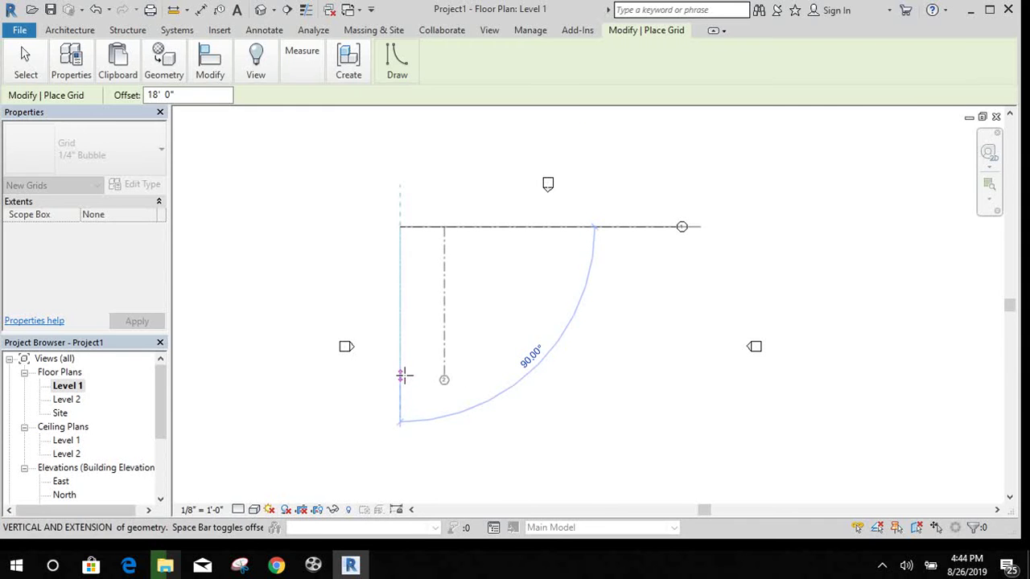
key(Escape)
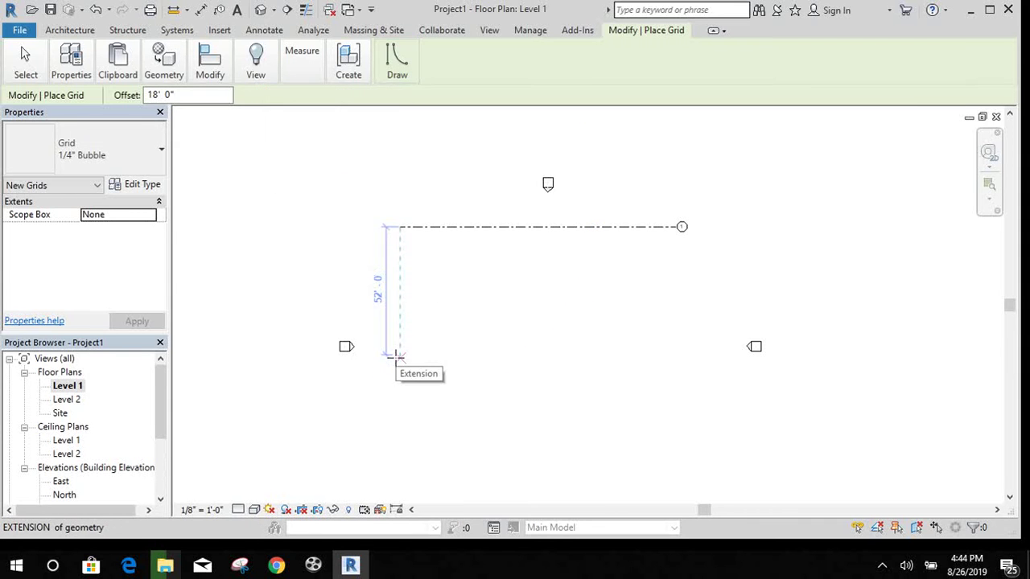
text(1)
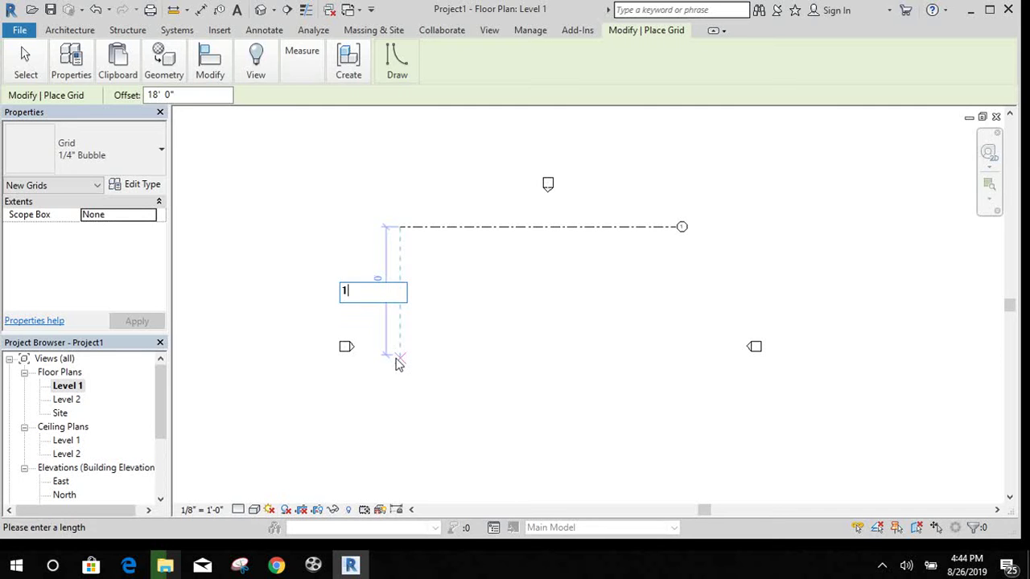
text(8')
key(Return)
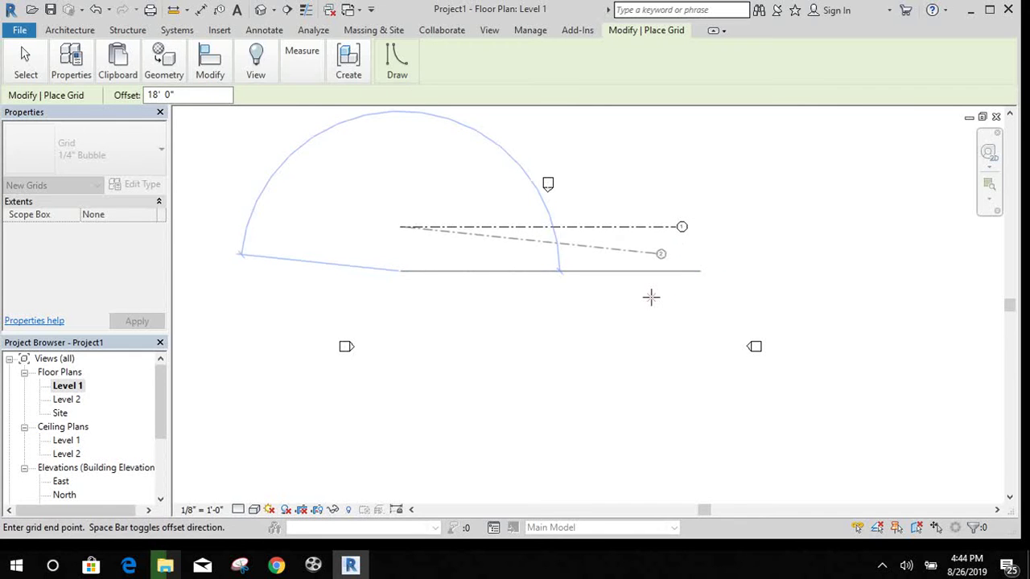
key(Escape)
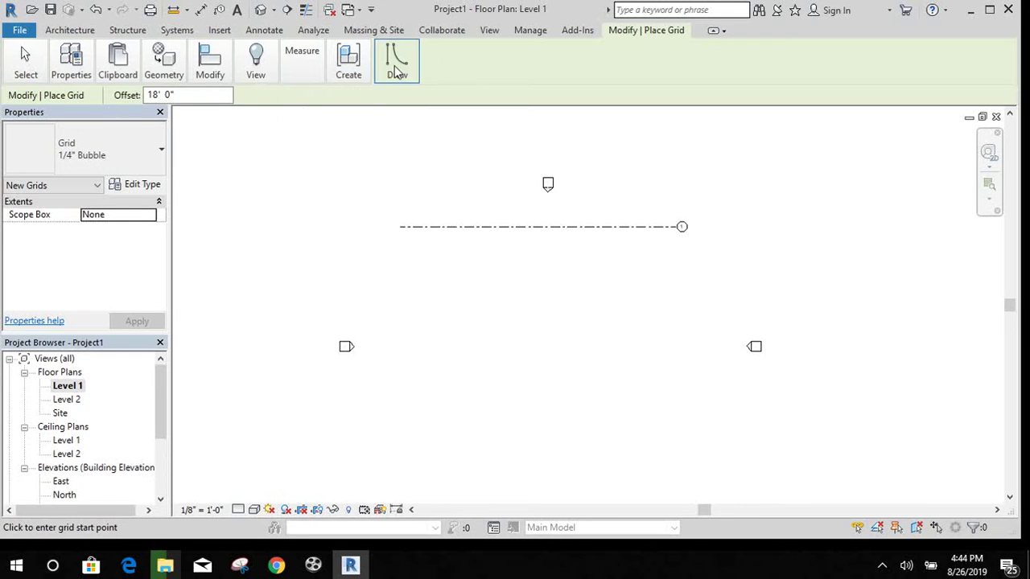
Use Pick Lines on grid 1 to create grid 2 18' below it, then zoom to both bubbles
click(315, 103)
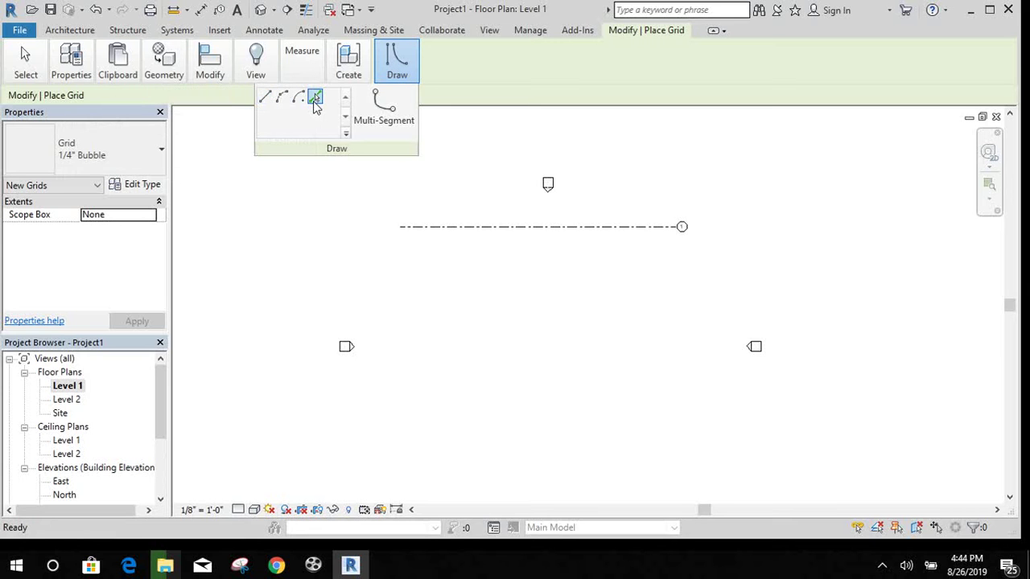
click(500, 239)
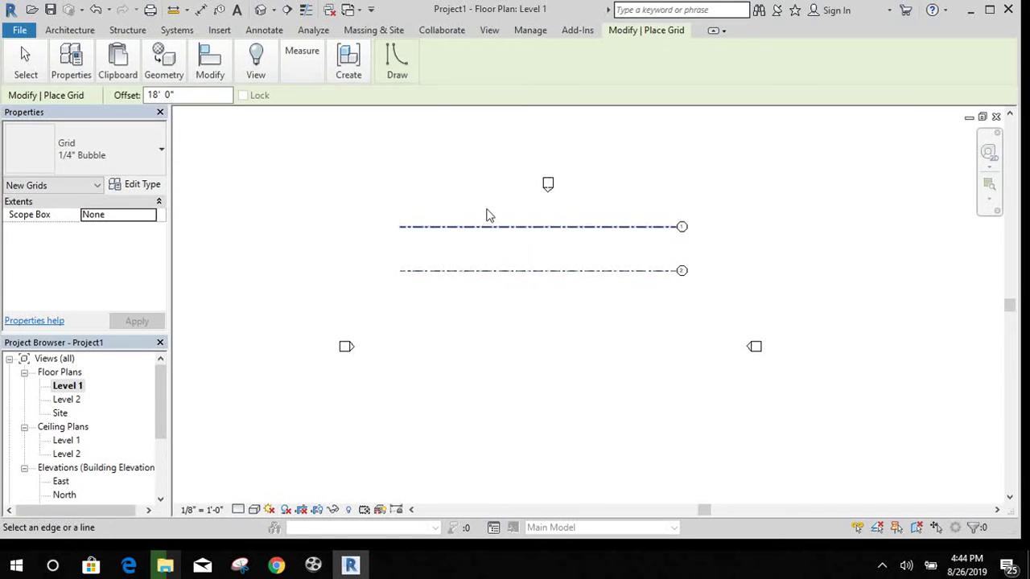
scroll(482, 234, up, 1)
scroll(480, 233, up, 2)
scroll(479, 221, up, 2)
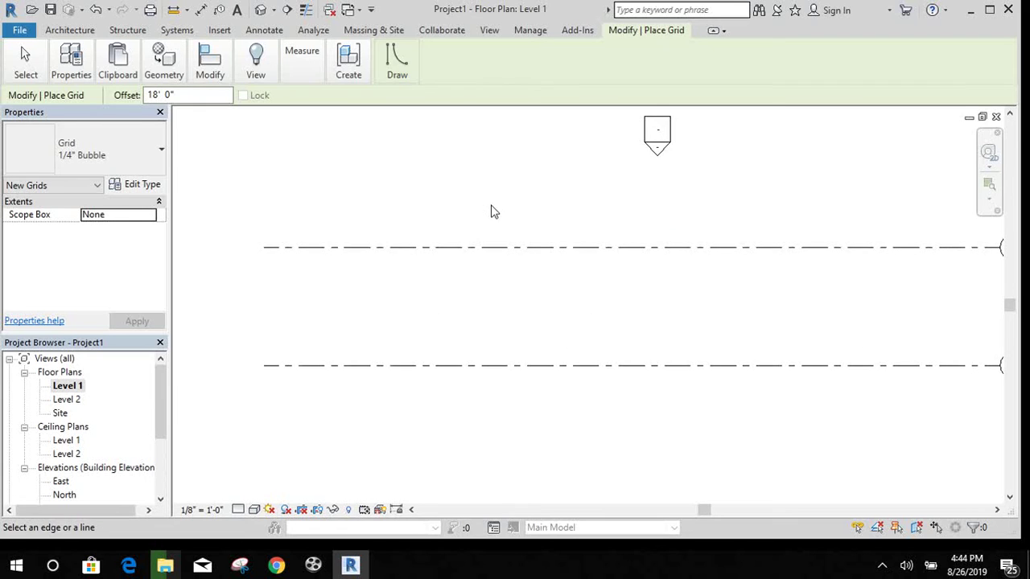
middle_drag(494, 211, 451, 223)
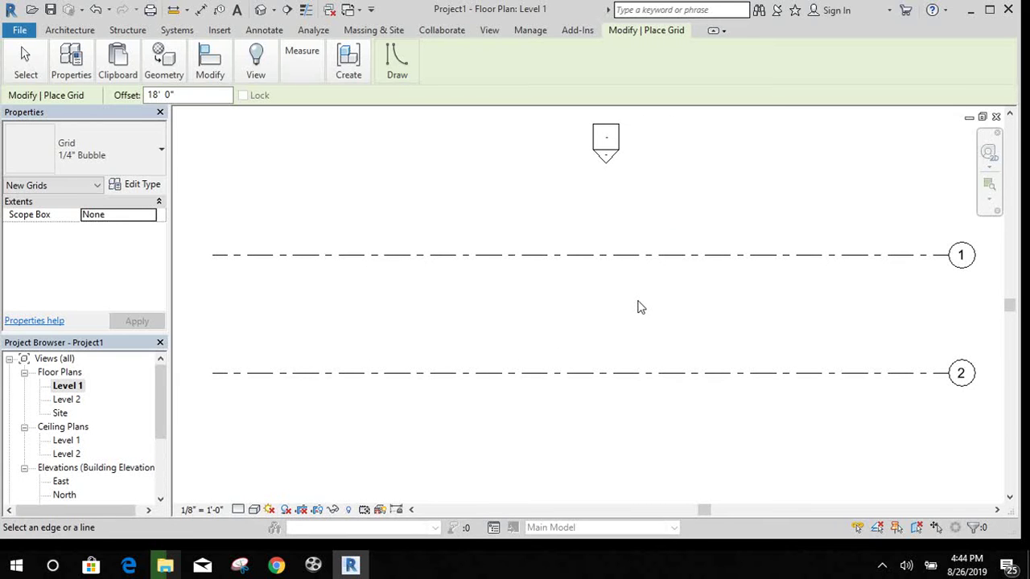
click(391, 71)
mouse_move(397, 63)
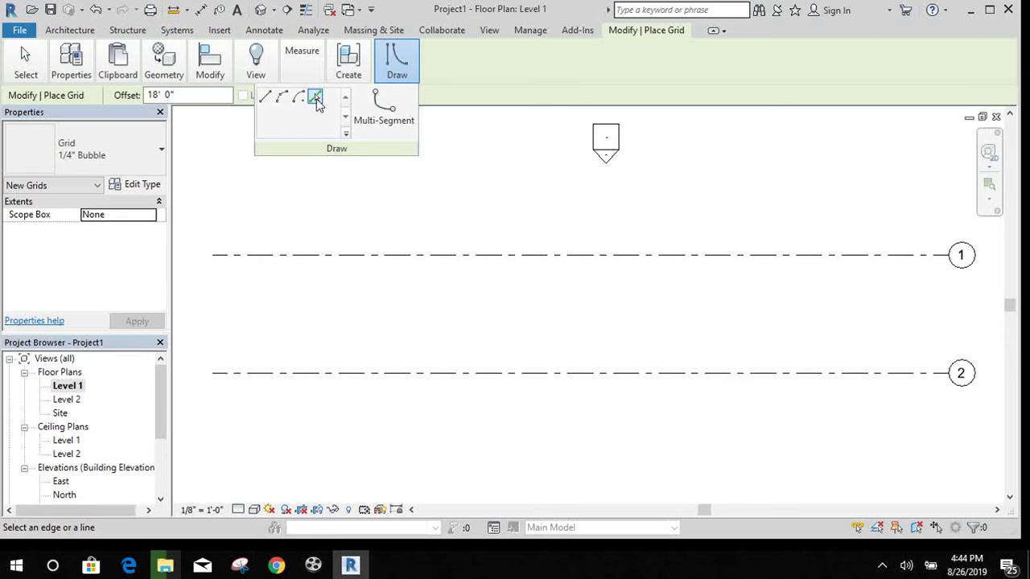
Draw vertical grid 3 with the Line method from above grid 1 to below grid 2, then reselect Pick Lines
click(315, 101)
click(266, 98)
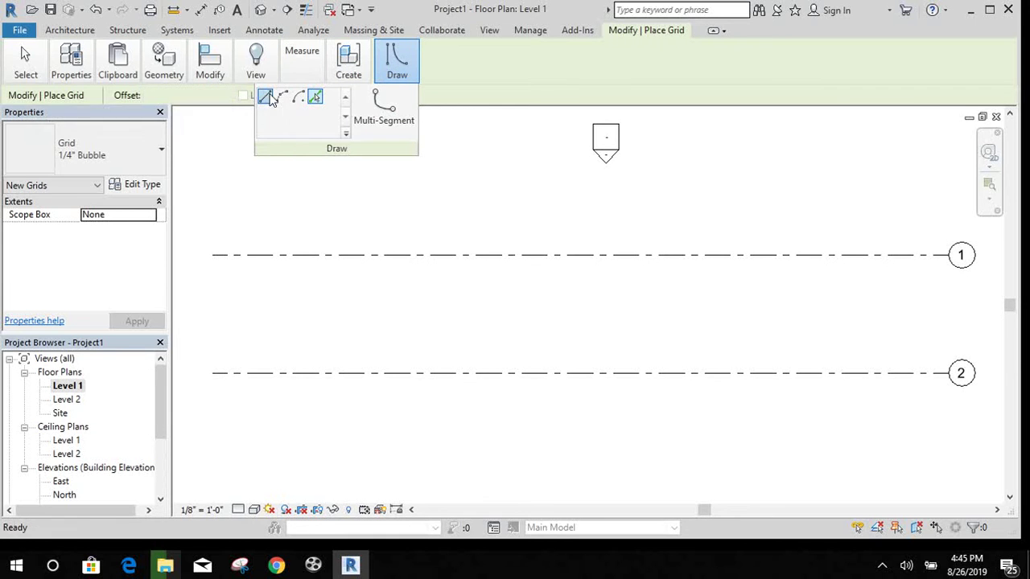
click(332, 195)
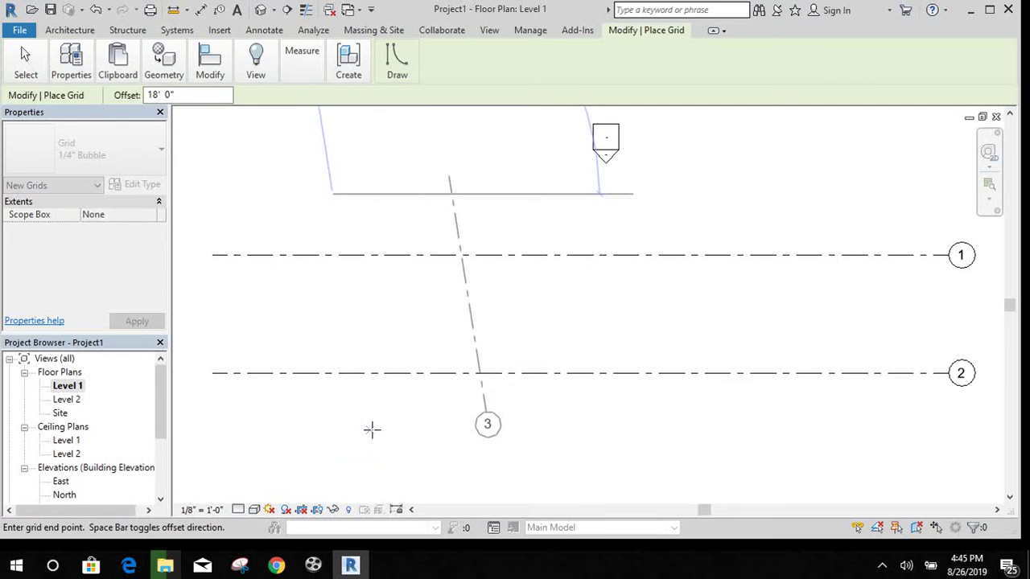
click(337, 427)
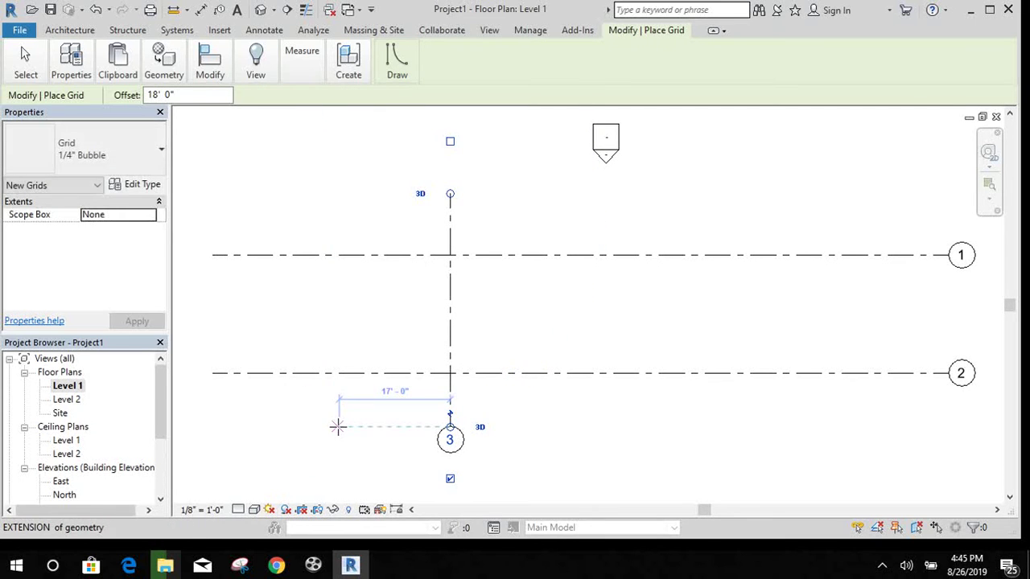
key(Escape)
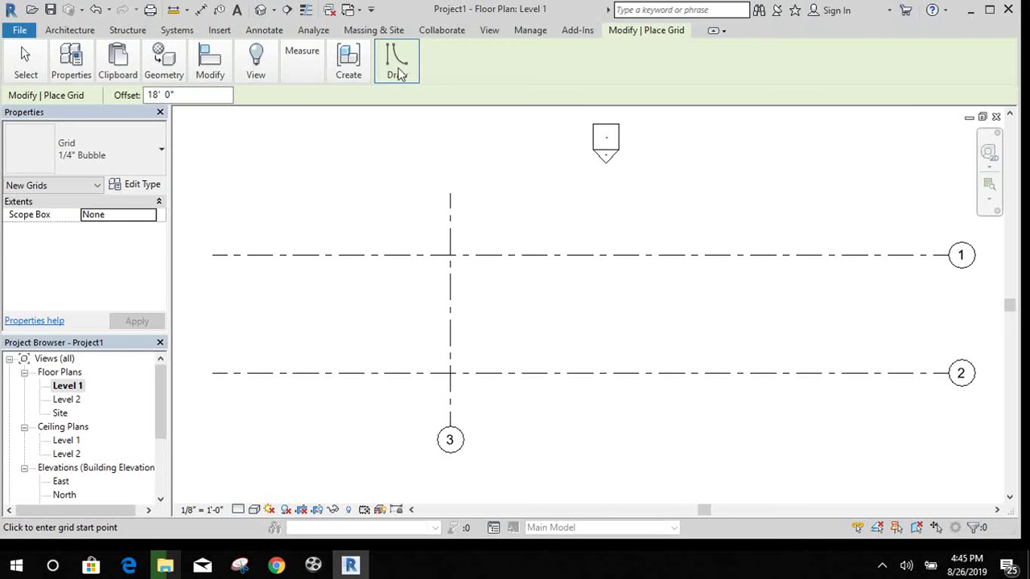
click(399, 71)
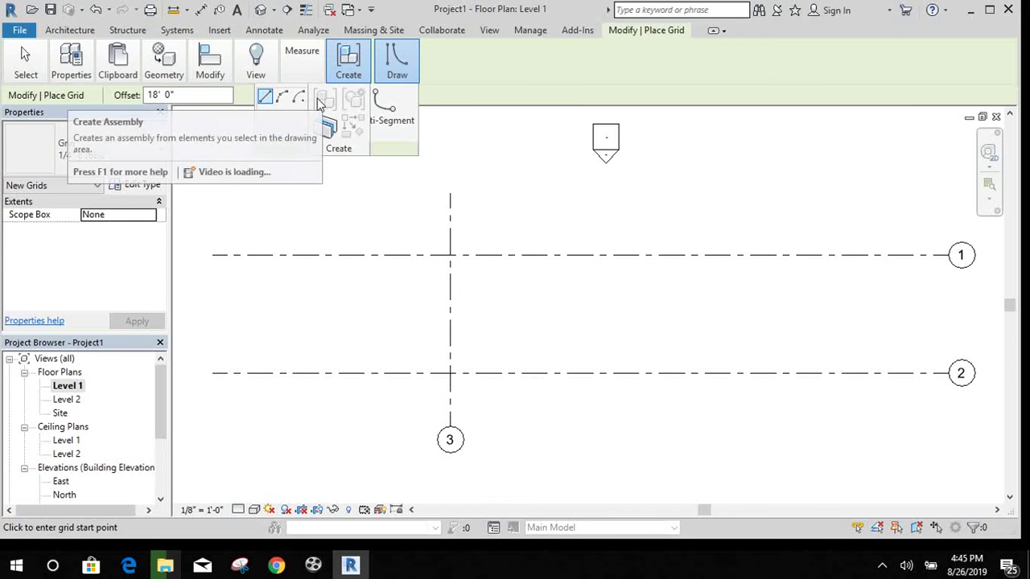
click(313, 102)
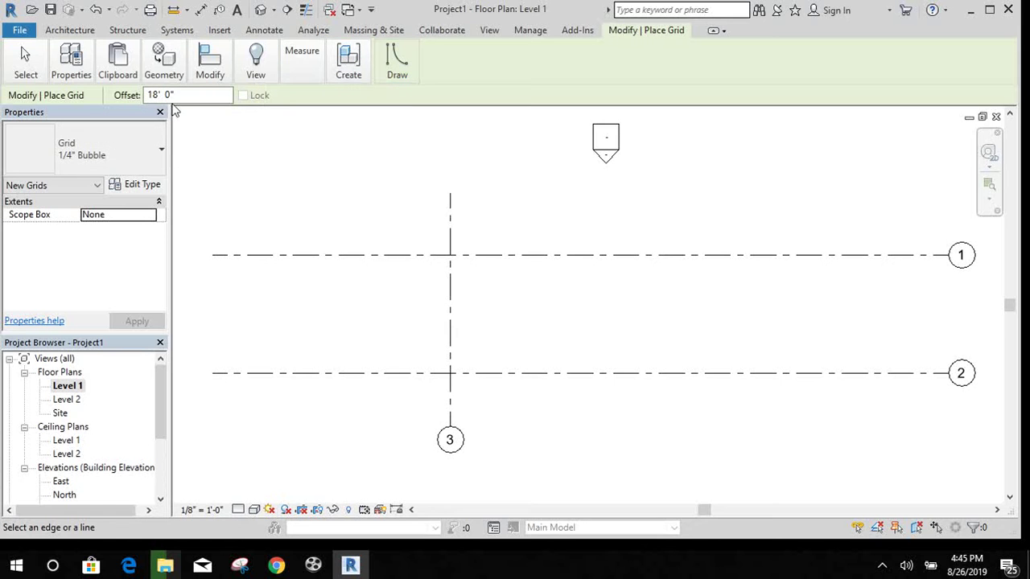
Place a vertical grid 18' right of grid 3 and zoom around to check it
click(452, 358)
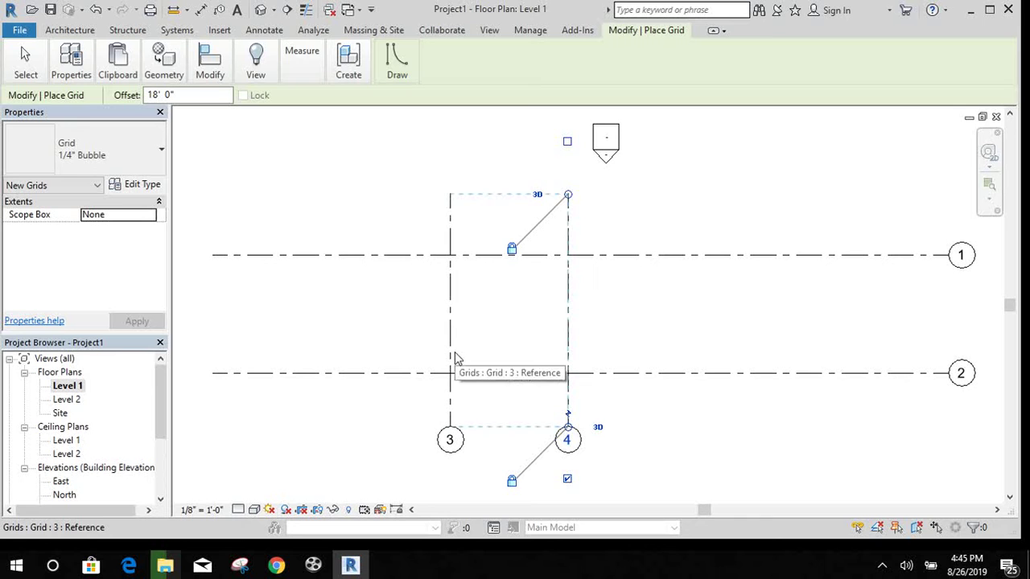
scroll(510, 345, up, 1)
scroll(507, 317, up, 2)
scroll(507, 316, up, 1)
scroll(507, 316, down, 1)
scroll(507, 316, down, 1)
scroll(507, 316, up, 1)
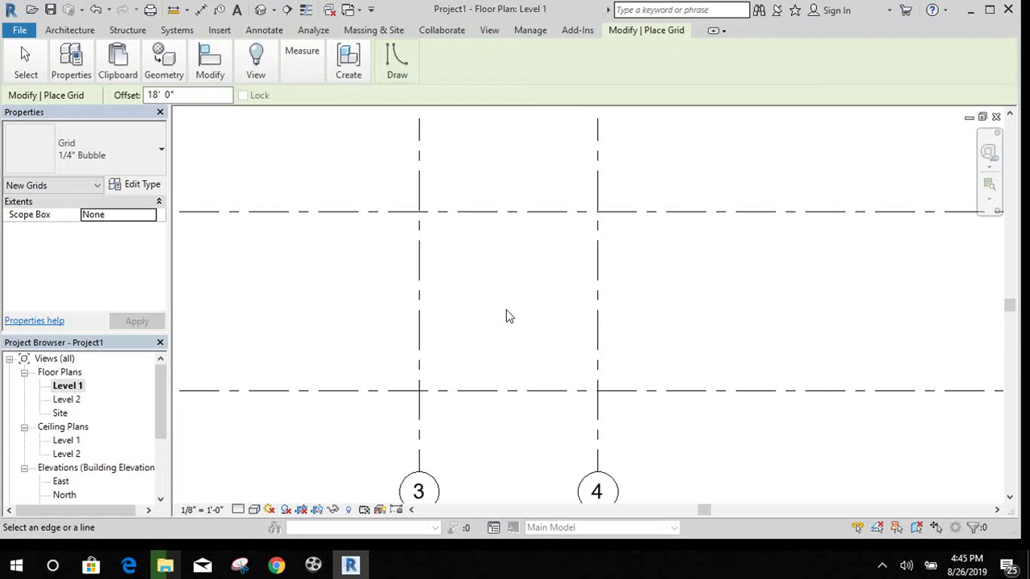
scroll(507, 316, up, 1)
scroll(507, 316, down, 2)
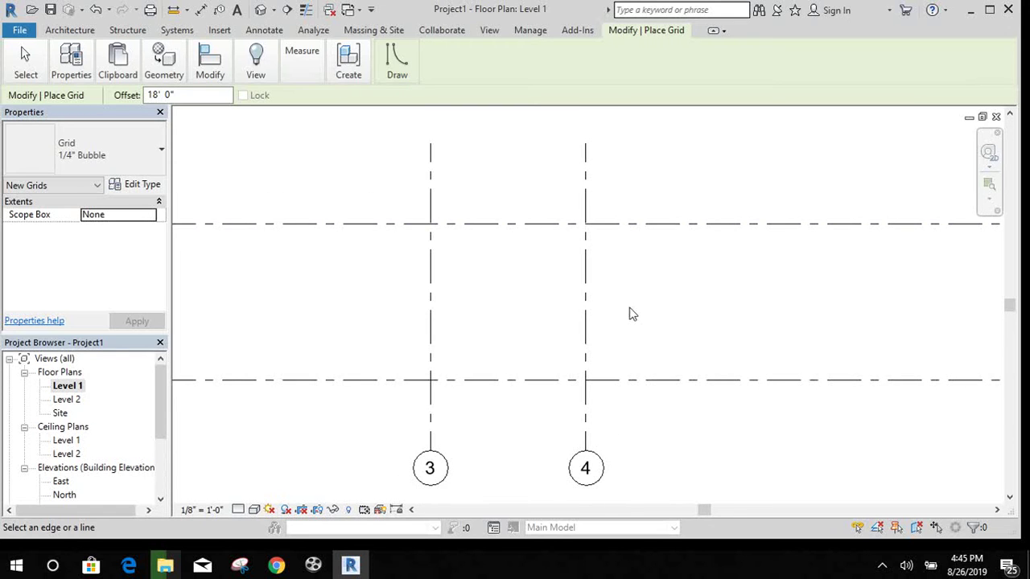
scroll(632, 414, down, 1)
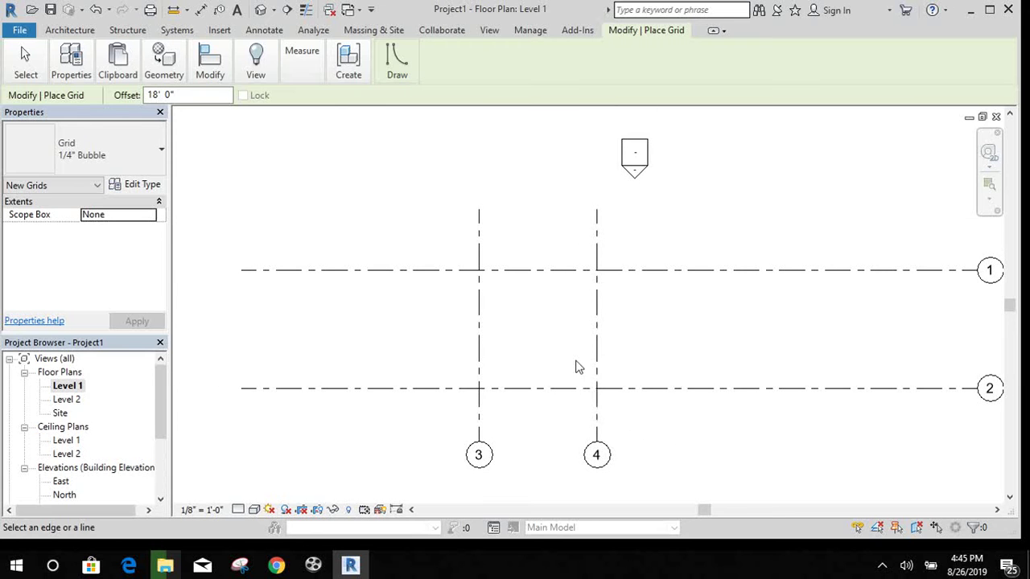
scroll(478, 470, up, 1)
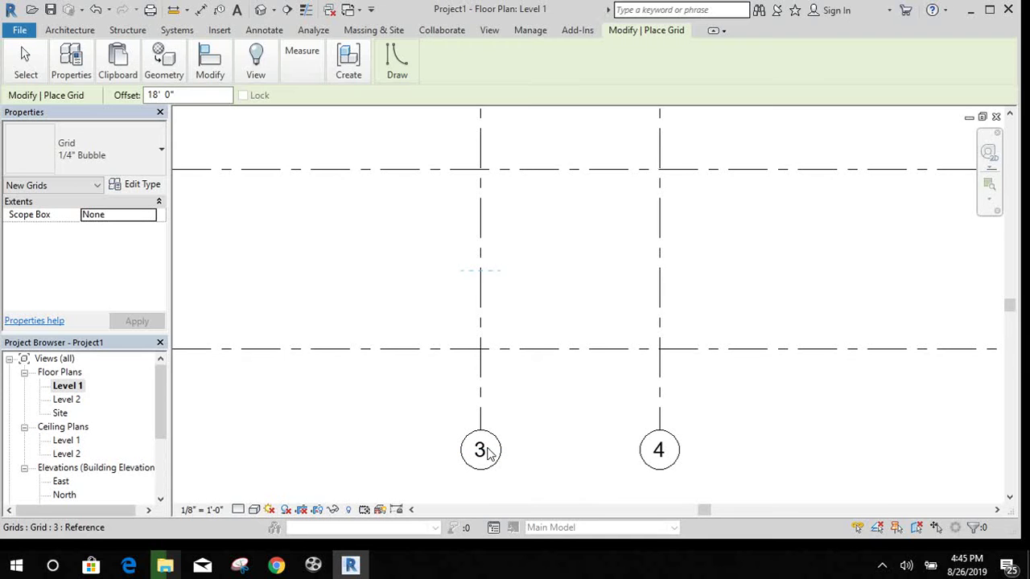
Undo the misplaced short grid and place the vertical grid again offset from grid 3
click(483, 451)
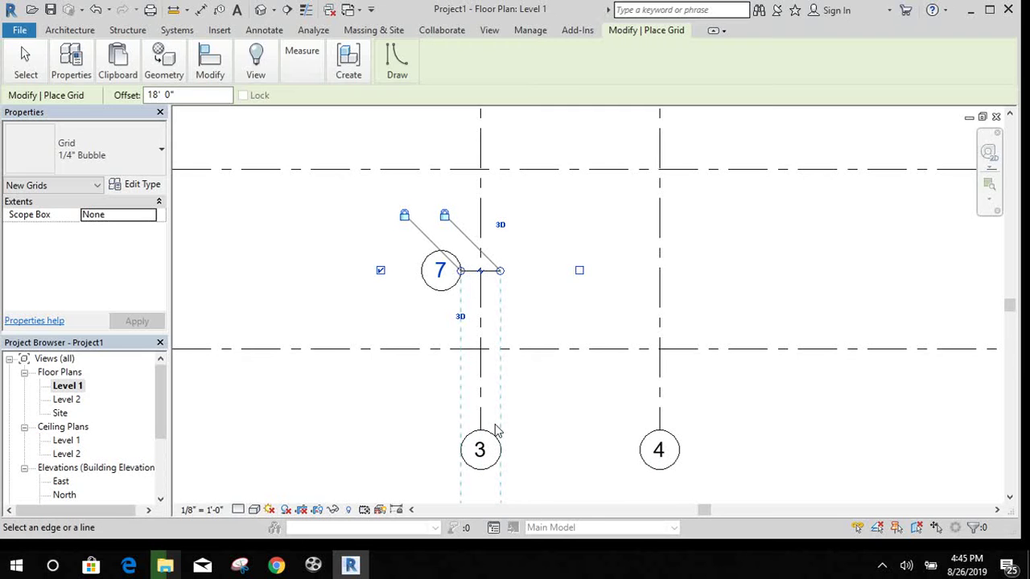
key(ctrl+z)
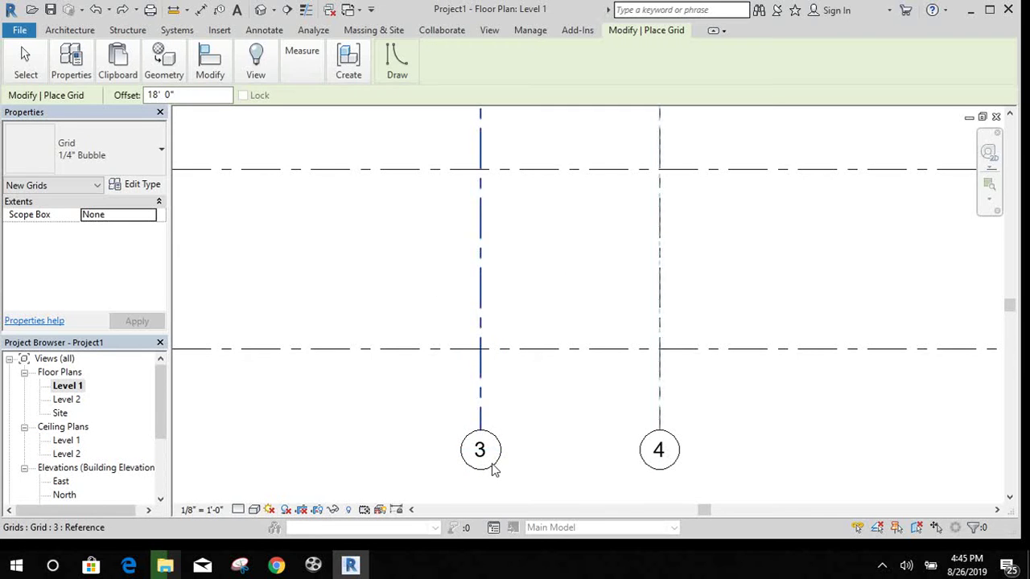
click(494, 471)
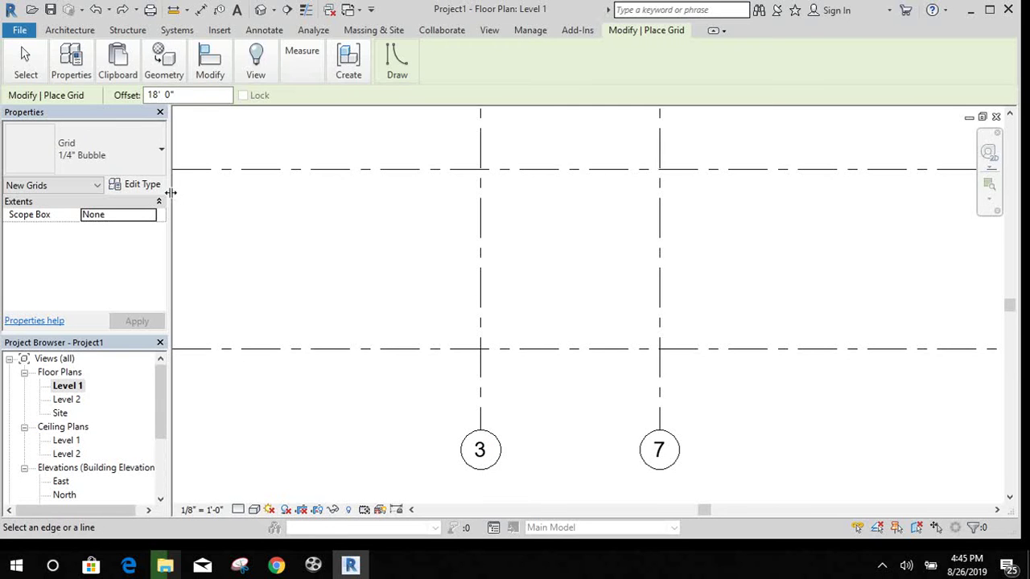
Check the grid Type Properties, undo the stray grid, and place grid 11 18' right of grid 3
click(142, 188)
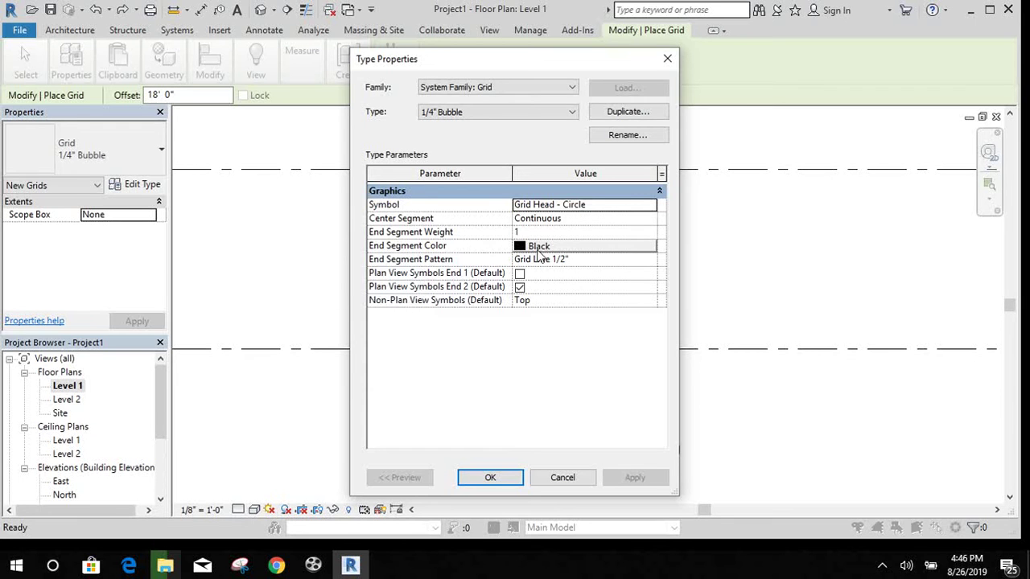
click(491, 477)
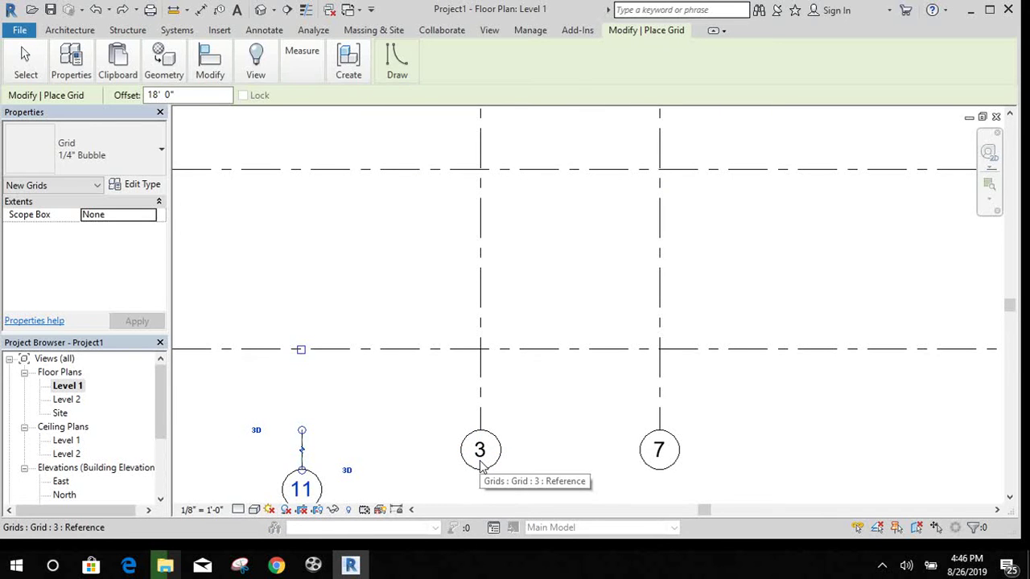
key(ctrl+z)
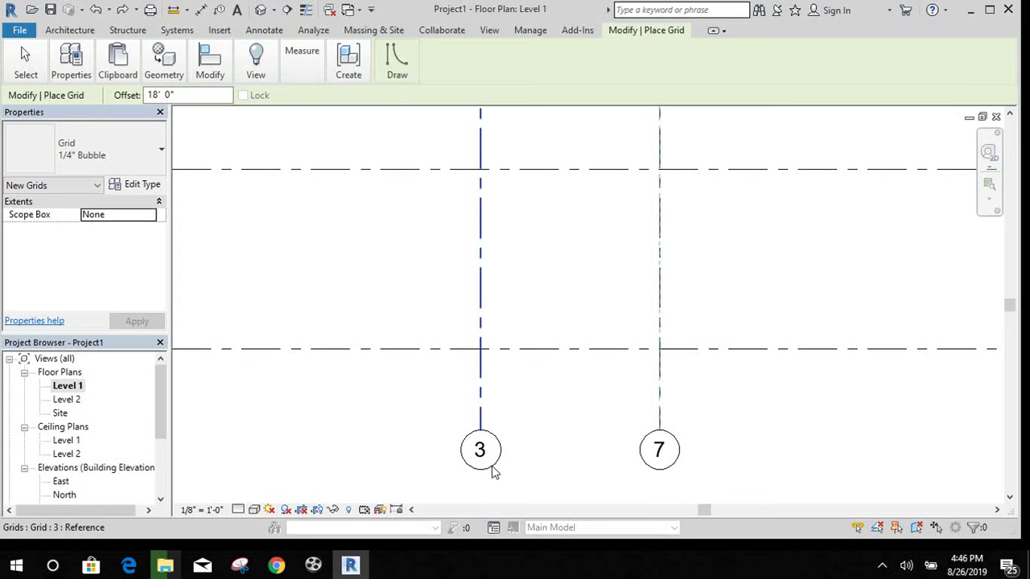
click(484, 403)
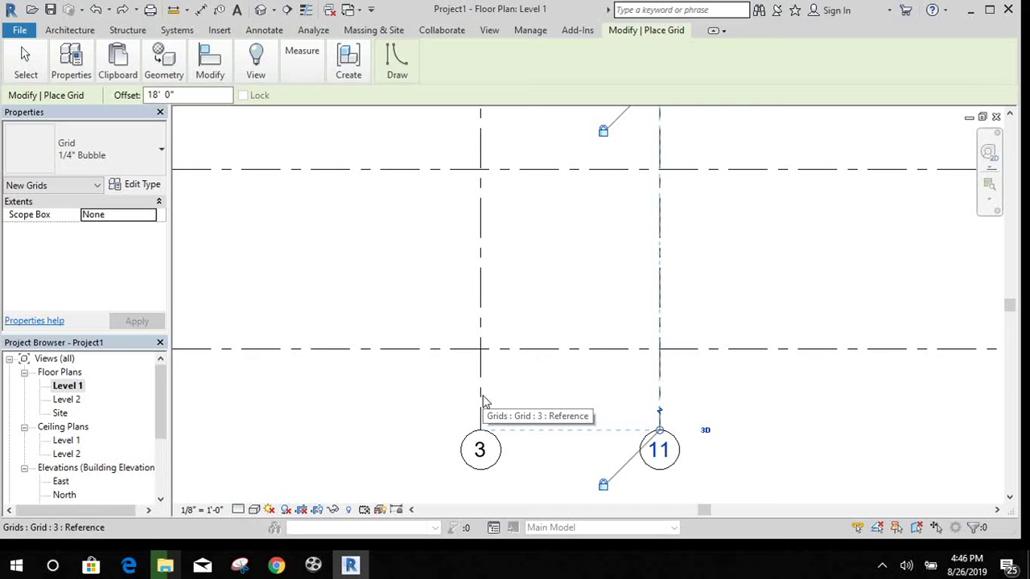
key(Escape)
key(Escape)
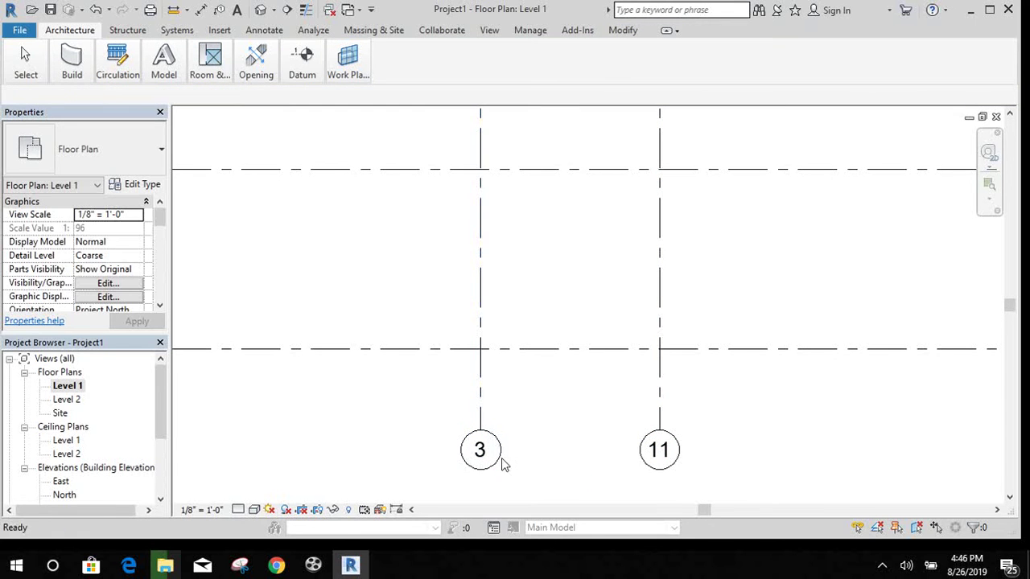
Rename vertical grid 3 to A by editing its bubble label
click(502, 450)
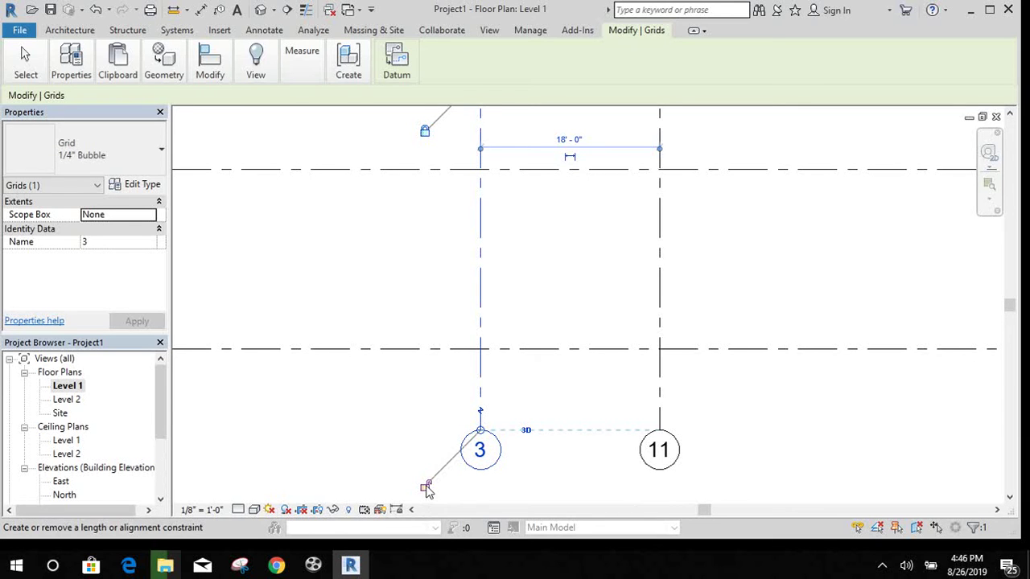
click(482, 449)
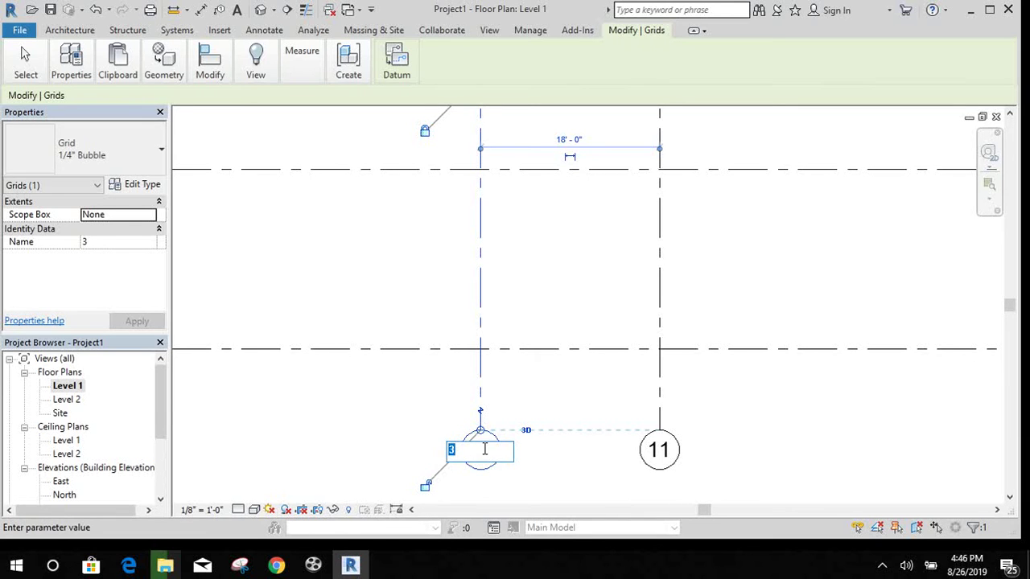
key(BackSpace)
text(A)
click(583, 477)
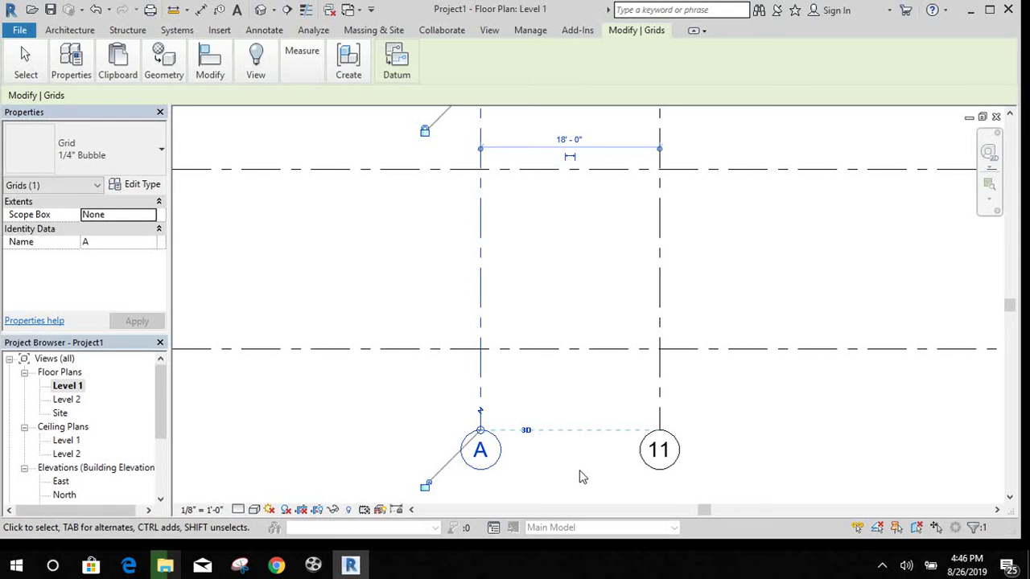
key(Escape)
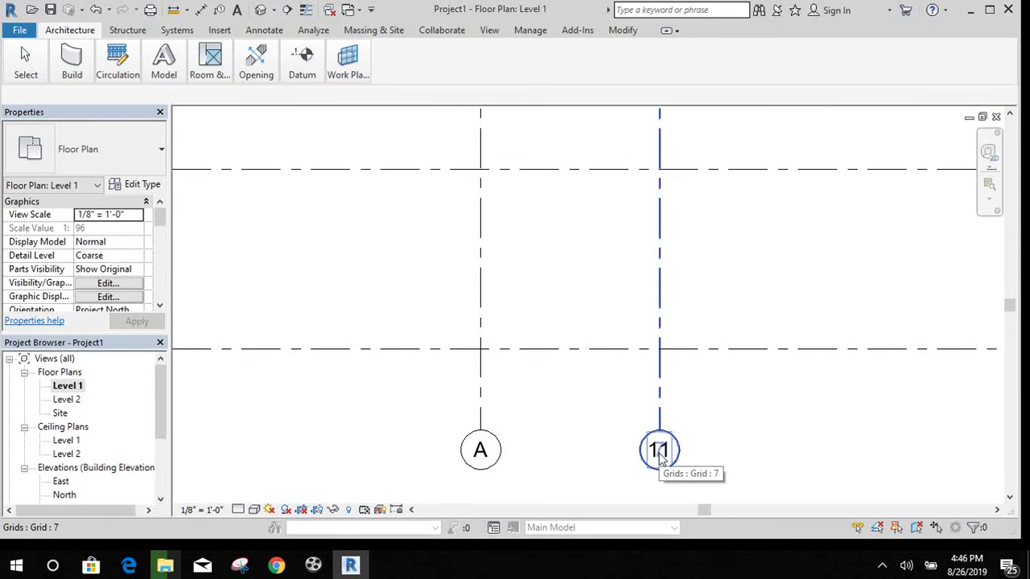
Rename vertical grid 11 to B by editing its bubble label
click(677, 465)
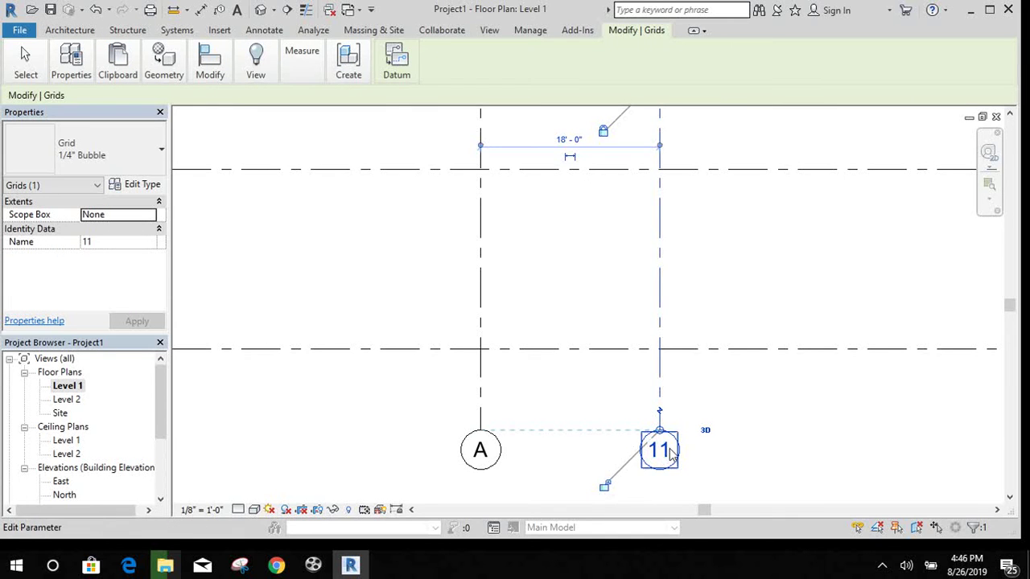
click(671, 453)
key(BackSpace)
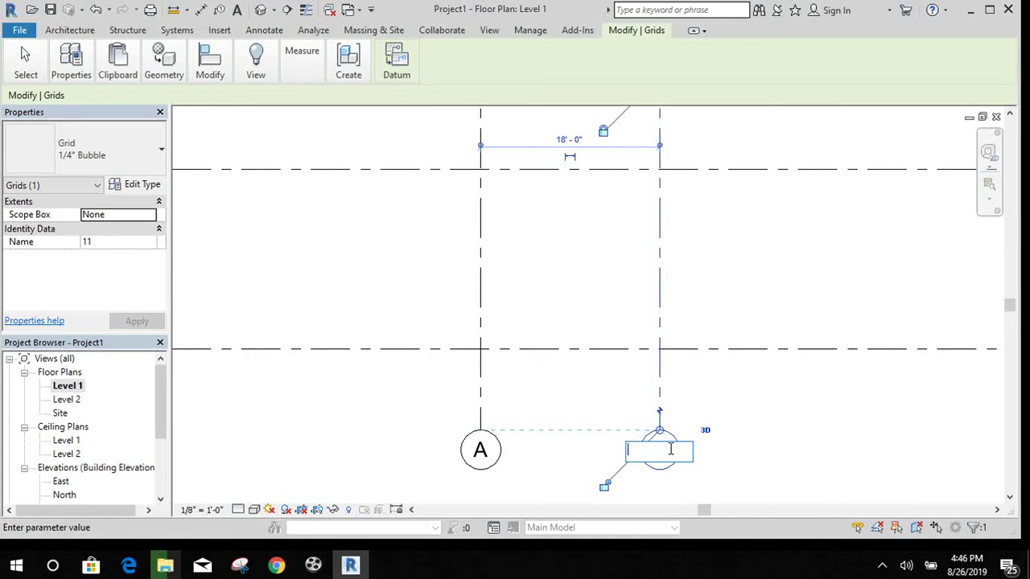
text(B)
click(792, 434)
click(793, 434)
scroll(793, 434, down, 2)
scroll(792, 435, down, 1)
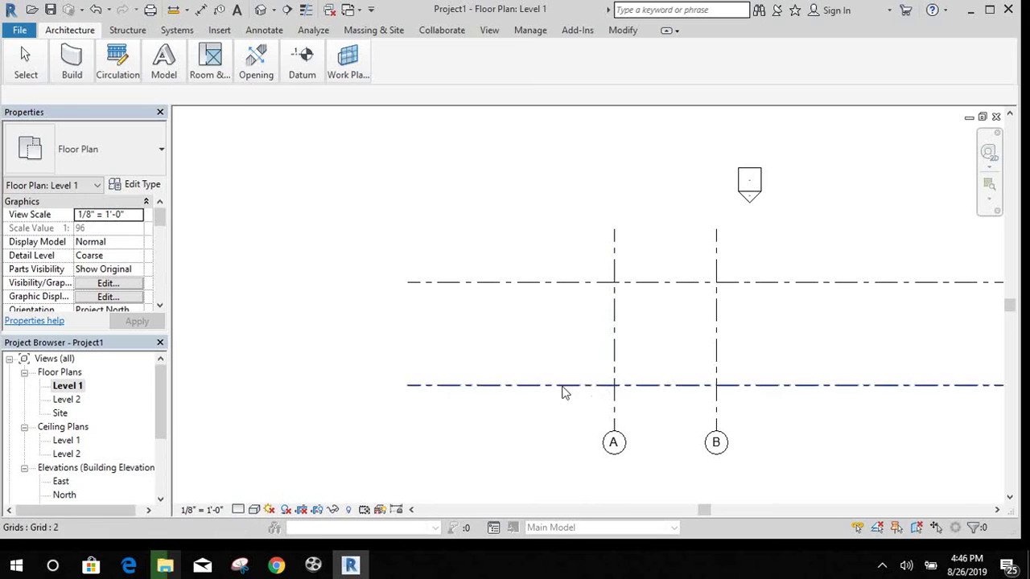
mouse_move(487, 446)
middle_down()
mouse_move(379, 416)
mouse_move(354, 398)
middle_up()
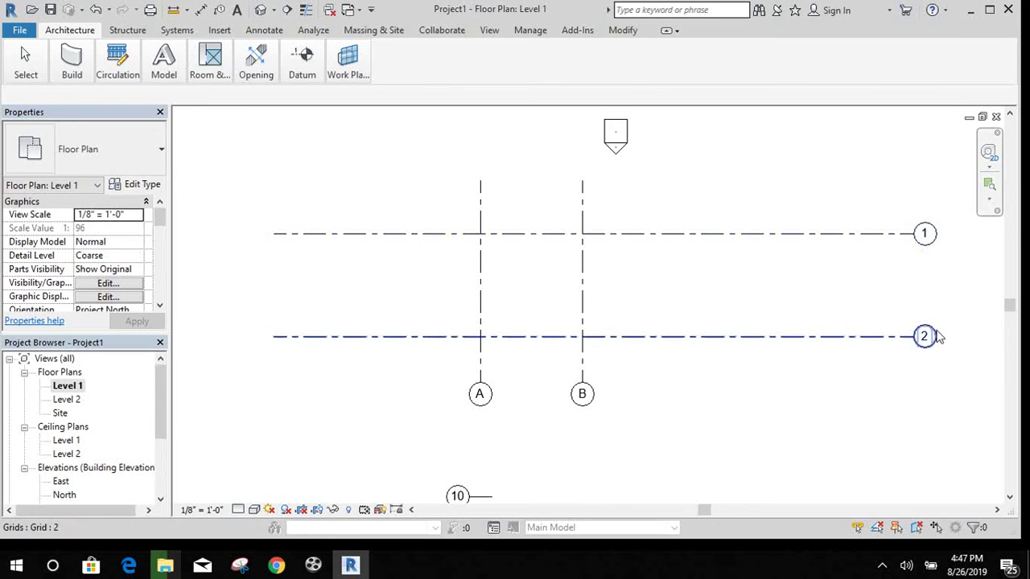
scroll(524, 330, up, 1)
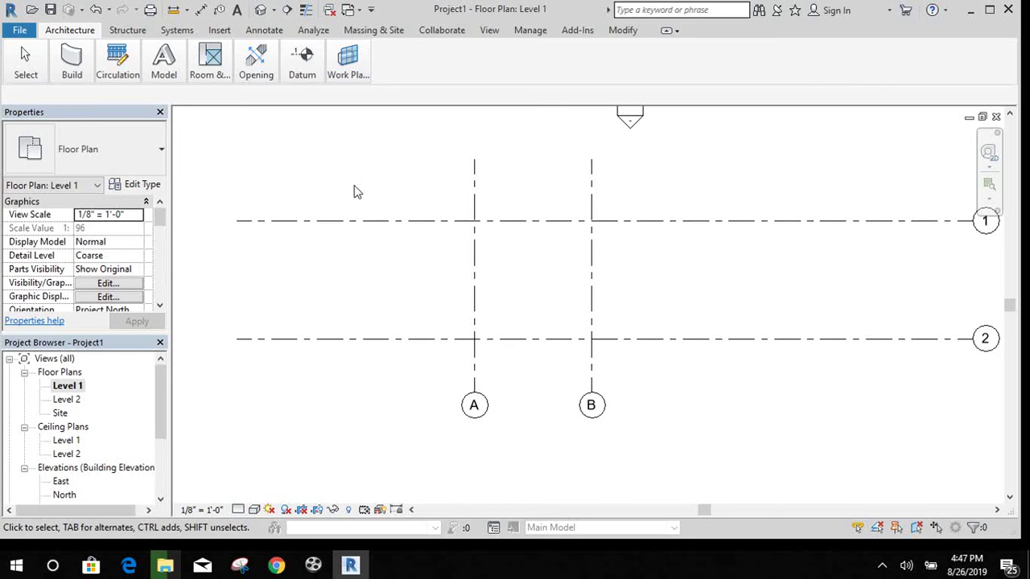
scroll(354, 185, down, 1)
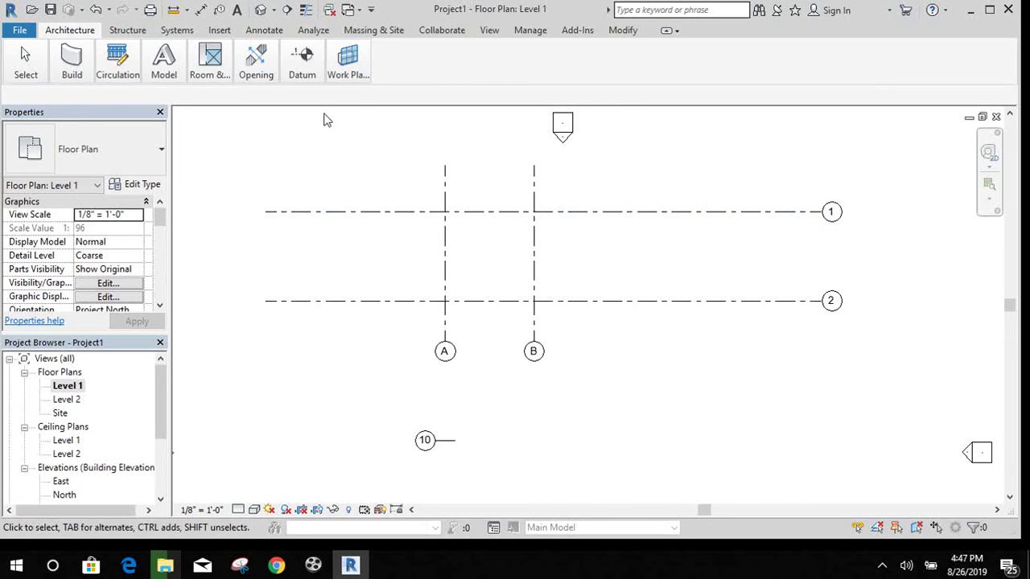
scroll(442, 193, up, 1)
Pan the plan view, then restore the Cute Screen Recorder window from the taskbar
mouse_move(459, 203)
middle_down()
mouse_move(466, 184)
mouse_move(483, 254)
middle_up()
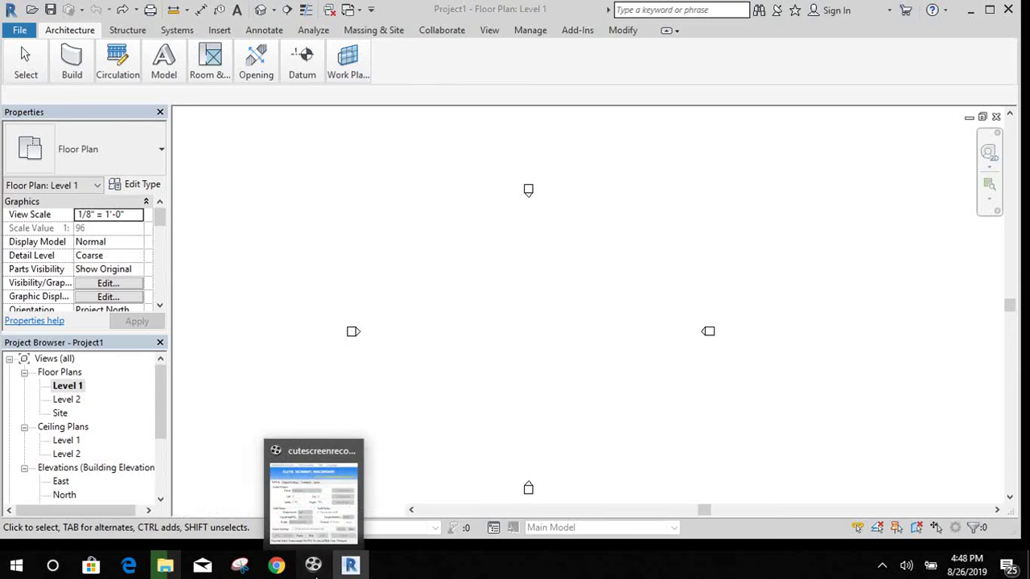
click(313, 565)
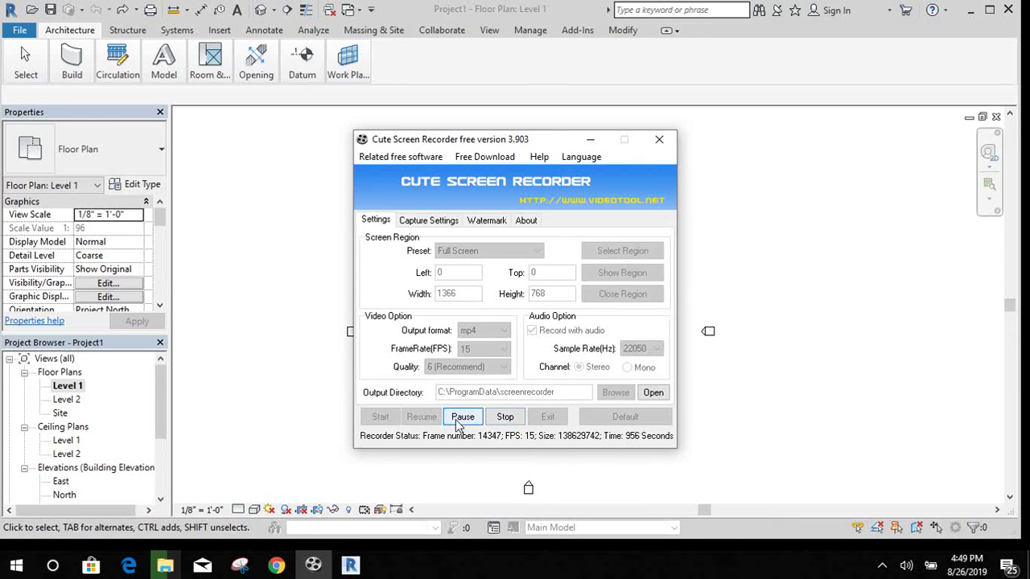